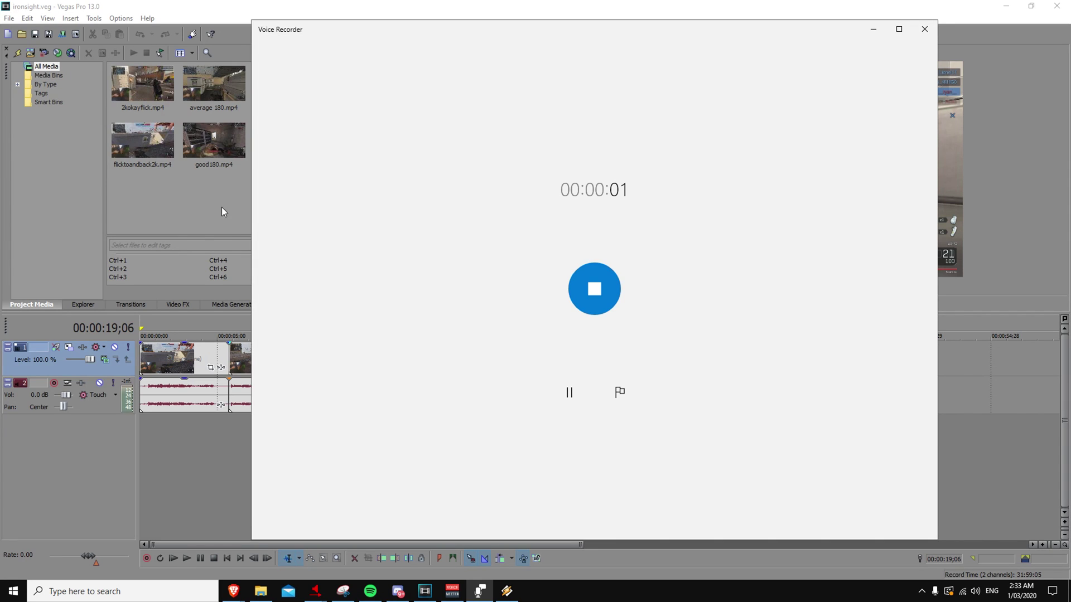
Bring the Vegas Pro project forward and move the playhead to 00:00:18;17
{"action": "left_click", "coordinate": [184, 207]}
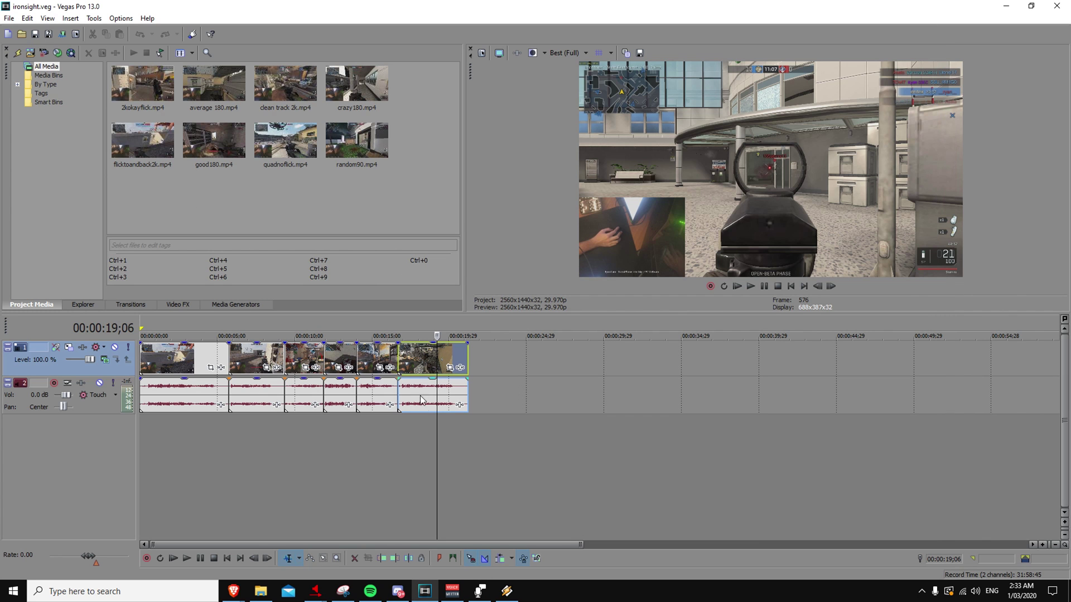
{"action": "left_click", "coordinate": [417, 368]}
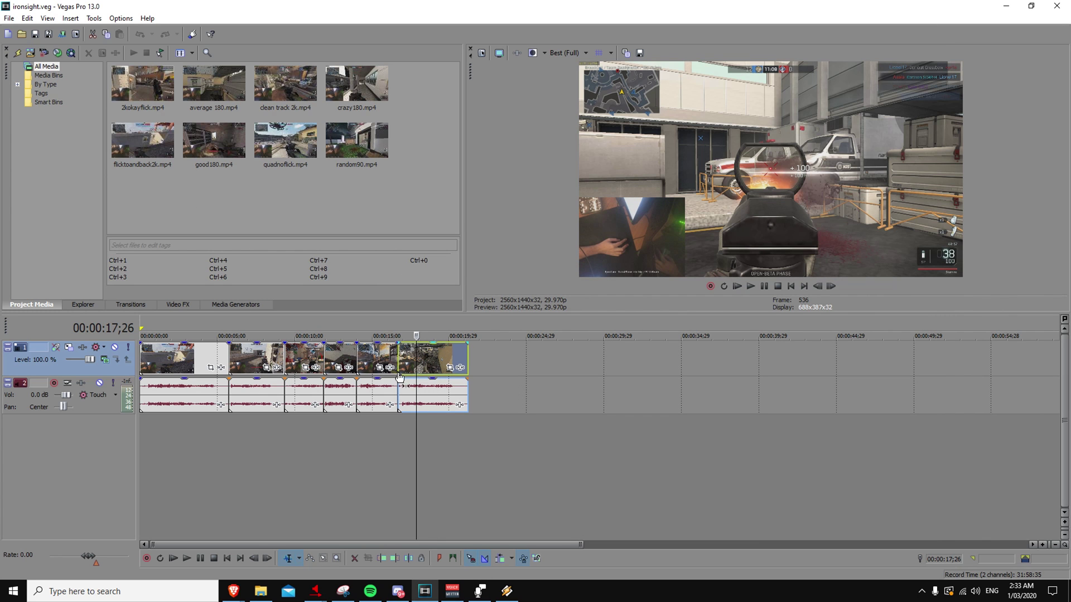
{"action": "left_click", "coordinate": [428, 364]}
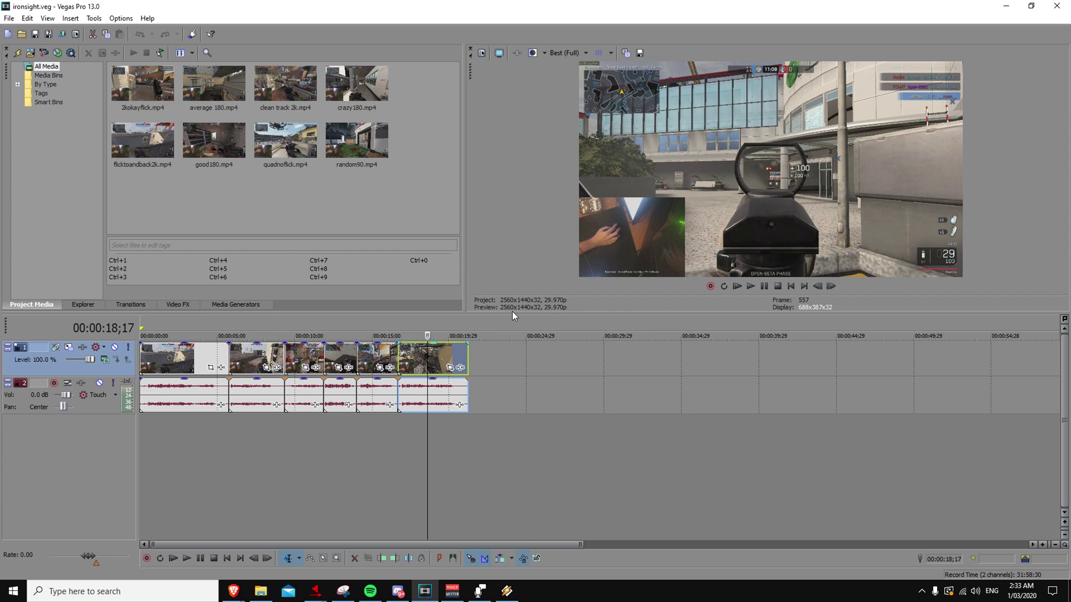
Select the last video clip and drag the panel splitters to enlarge the video preview
{"action": "left_click_drag", "start_coordinate": [514, 313], "coordinate": [513, 317]}
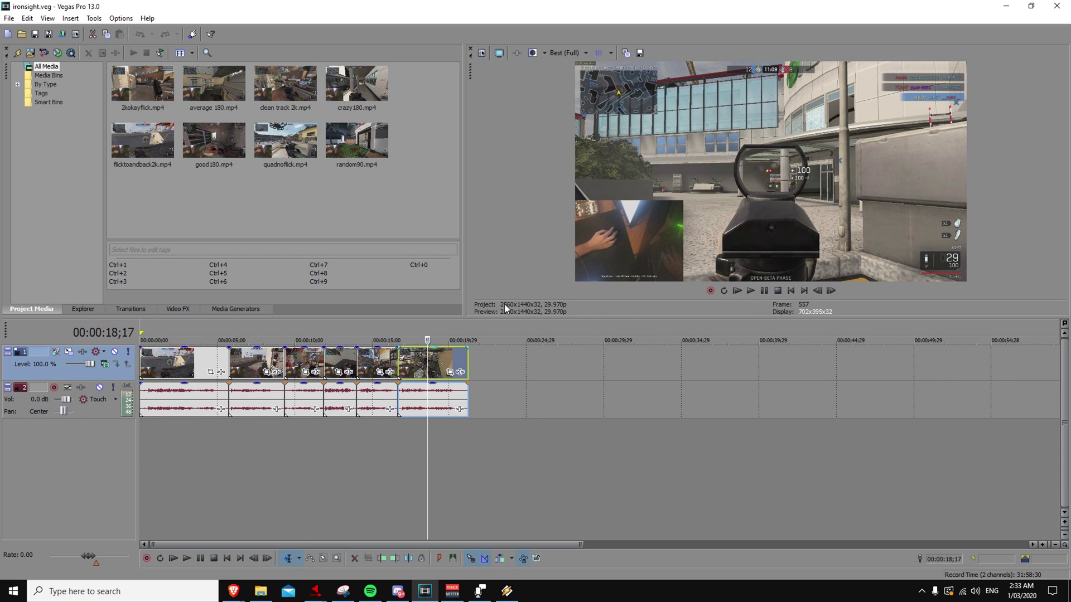
{"action": "left_click", "coordinate": [377, 361]}
{"action": "left_click", "coordinate": [424, 363]}
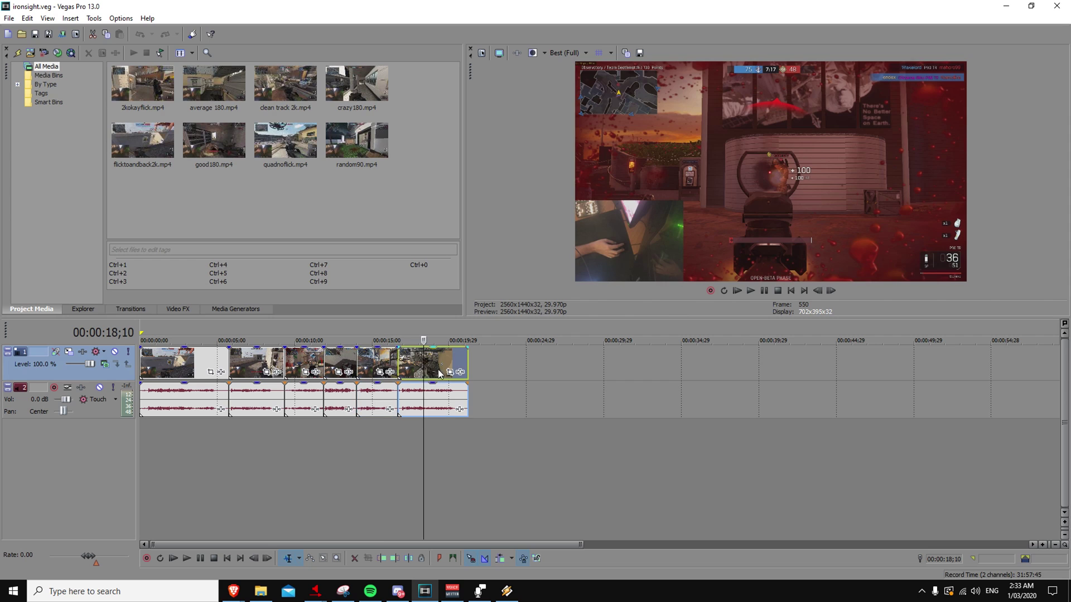
{"action": "left_click_drag", "start_coordinate": [464, 203], "coordinate": [456, 203]}
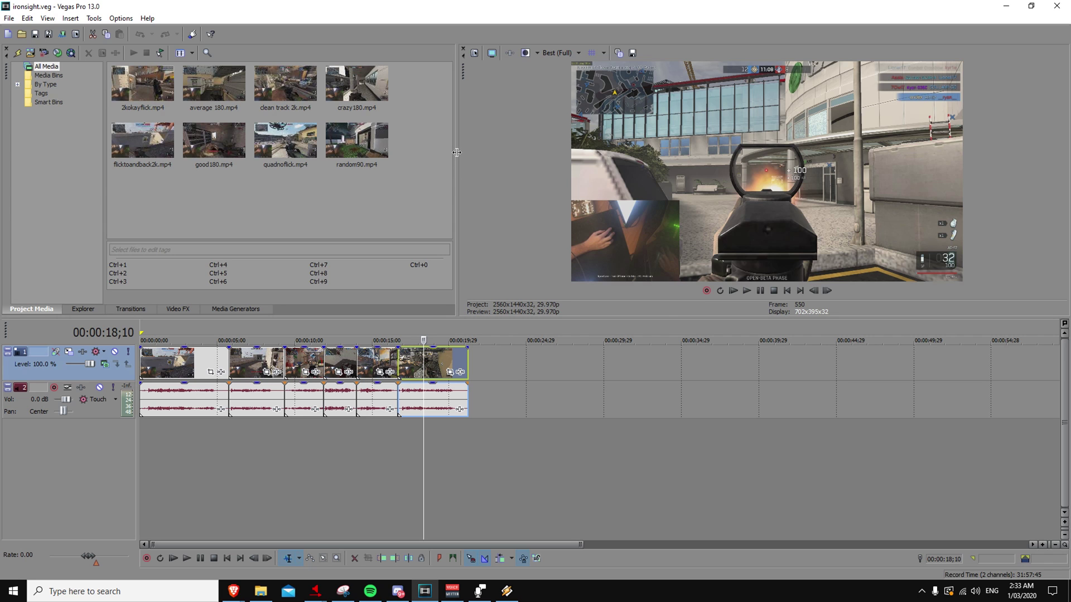
{"action": "left_click_drag", "start_coordinate": [455, 166], "coordinate": [456, 172]}
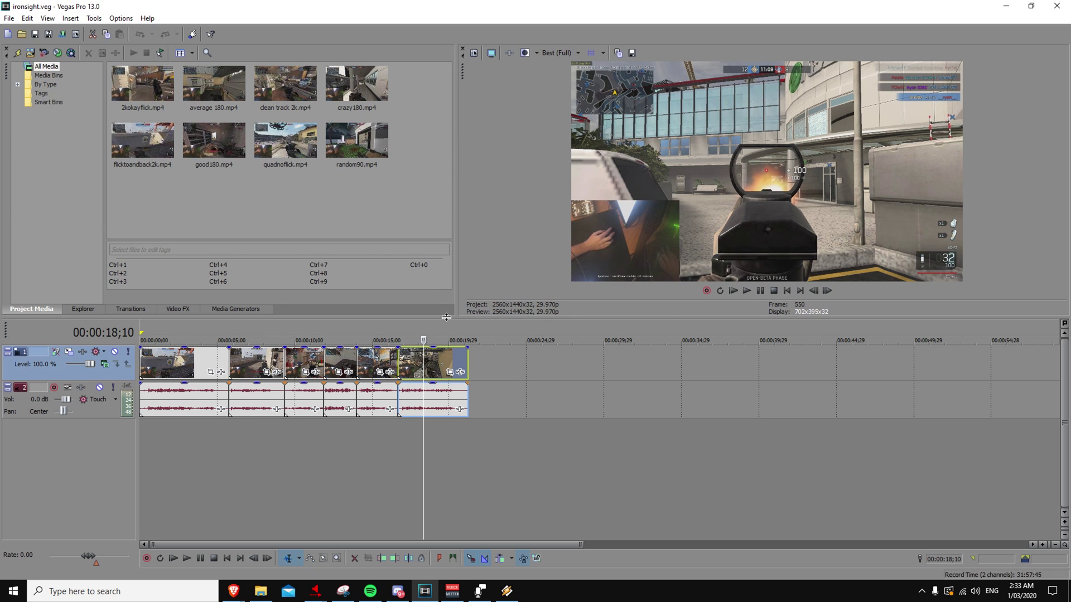
{"action": "left_click_drag", "start_coordinate": [446, 317], "coordinate": [440, 348]}
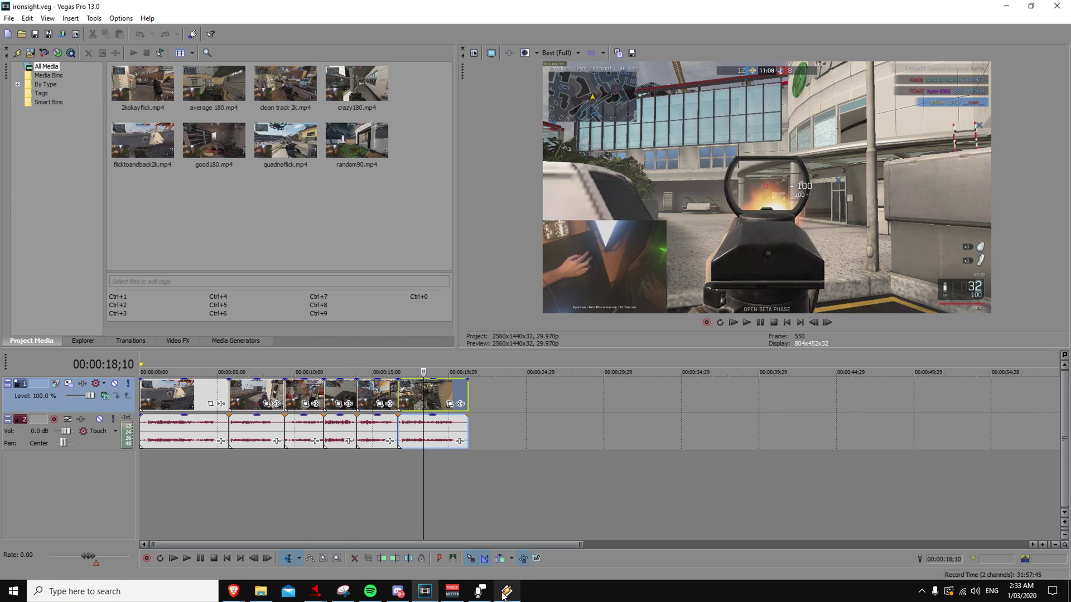
{"action": "mouse_move", "coordinate": [264, 597]}
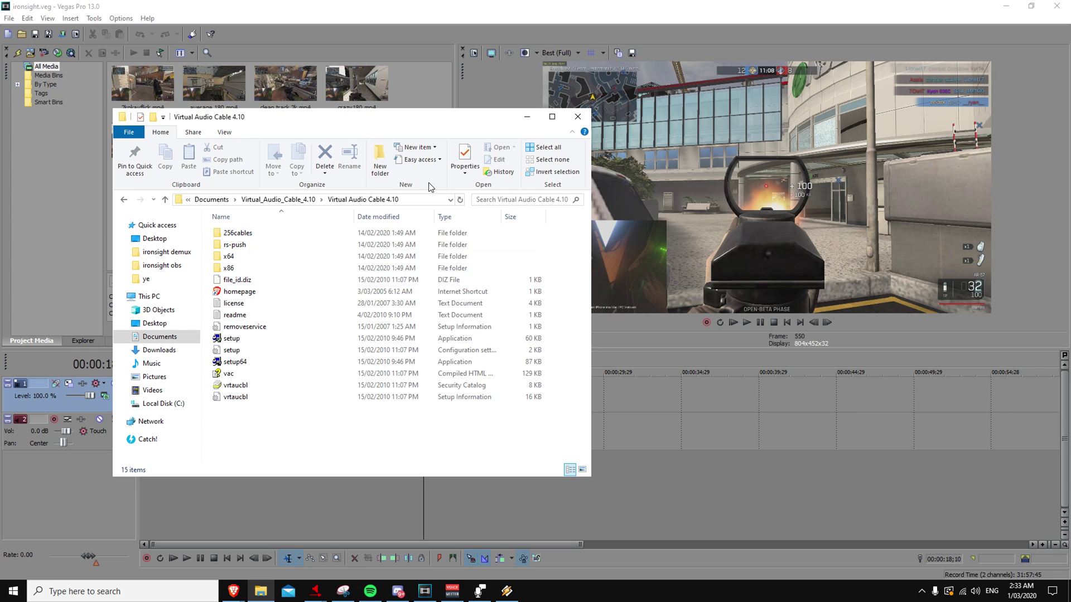
Move the Virtual Audio Cable 4.10 Explorer window toward the upper left
{"action": "left_click_drag", "start_coordinate": [415, 118], "coordinate": [364, 81]}
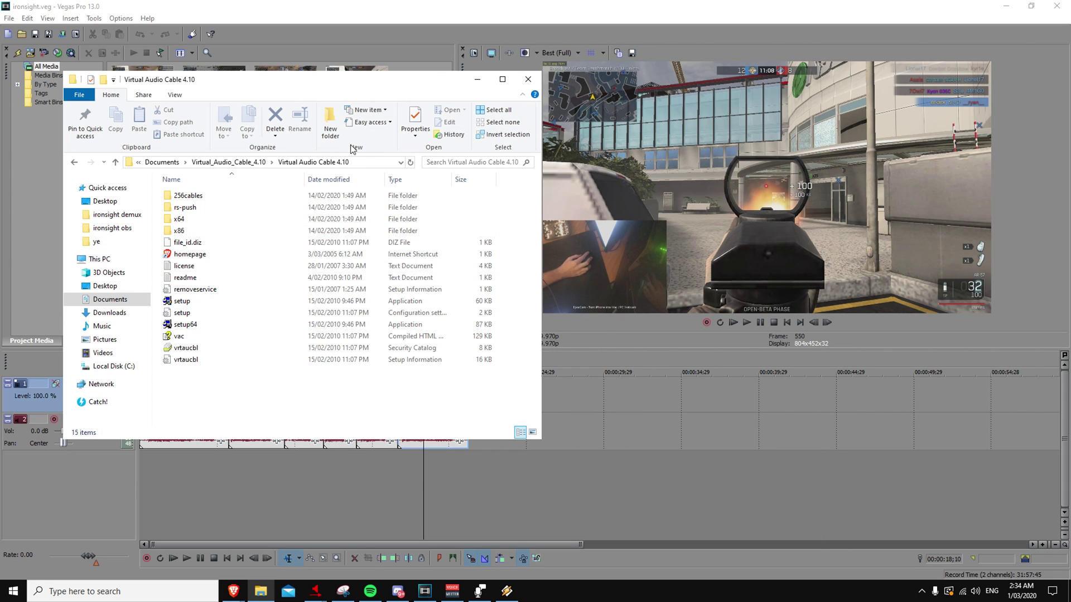
{"action": "left_click_drag", "start_coordinate": [420, 82], "coordinate": [422, 73]}
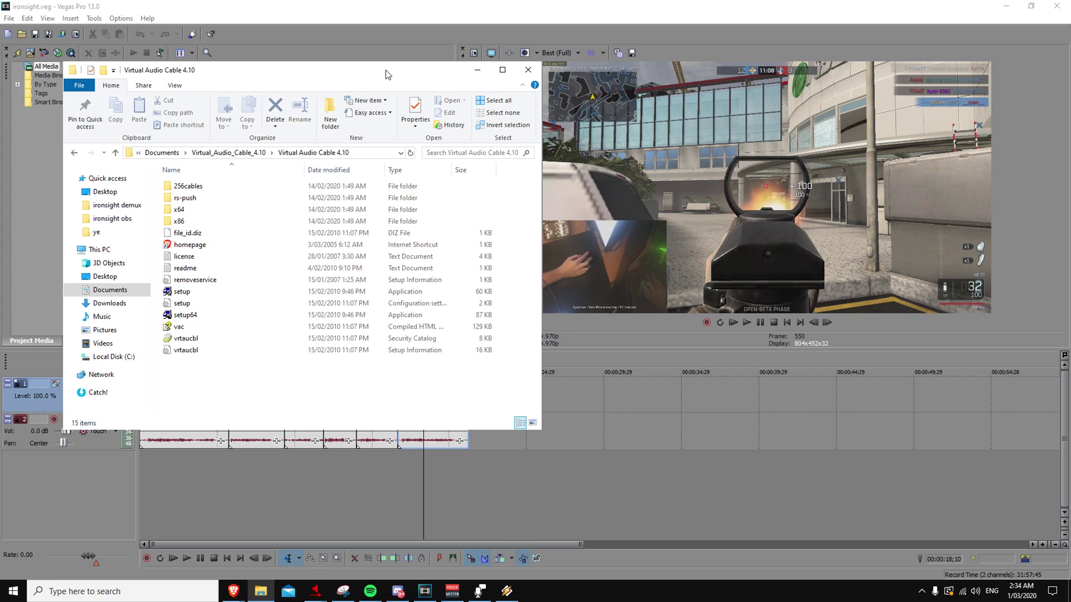
{"action": "left_click_drag", "start_coordinate": [388, 74], "coordinate": [387, 72]}
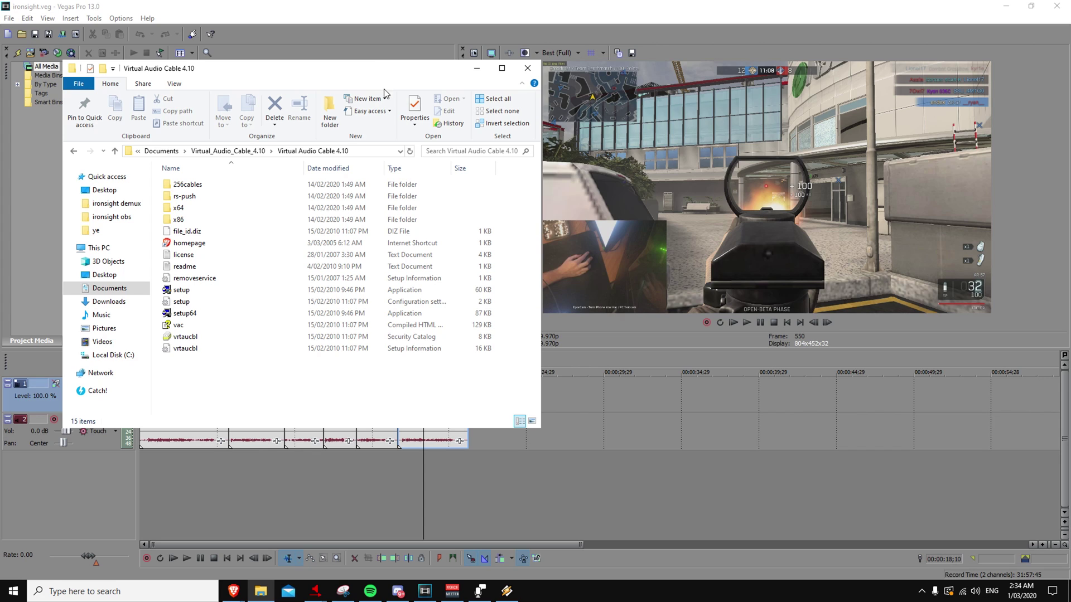
{"action": "left_click_drag", "start_coordinate": [381, 72], "coordinate": [380, 77]}
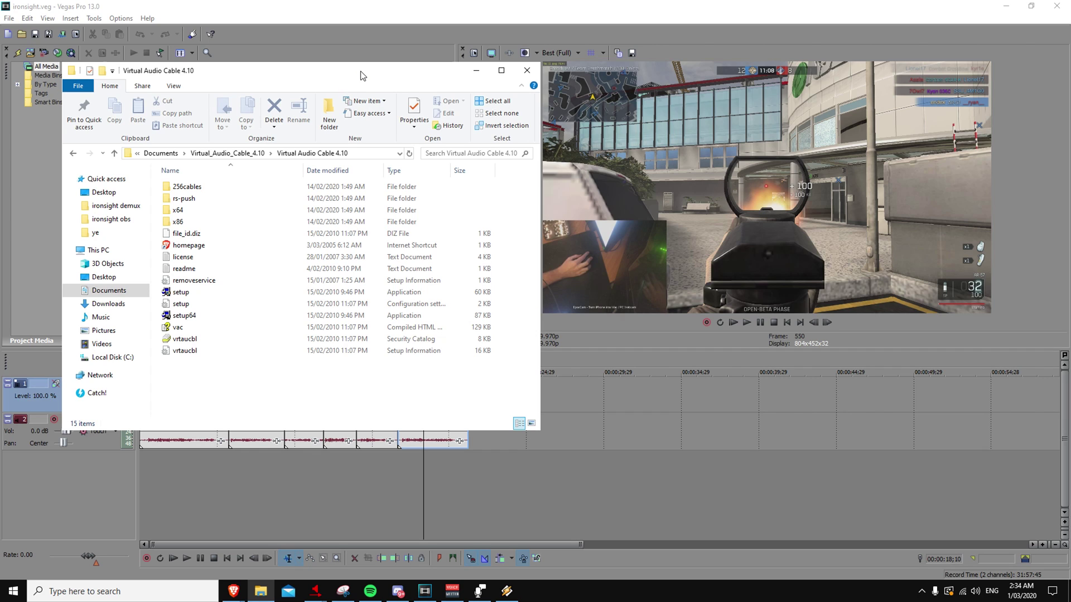
{"action": "left_click", "coordinate": [362, 74]}
{"action": "left_click_drag", "start_coordinate": [363, 74], "coordinate": [363, 76]}
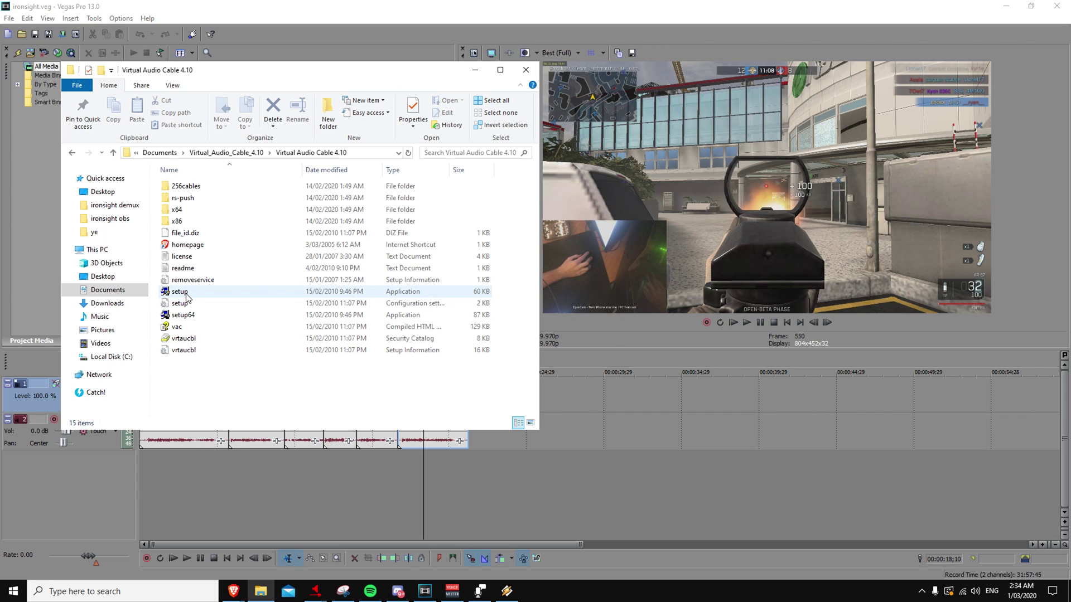
Select the setup64 and setup installers, then start a Windows search
{"action": "left_click", "coordinate": [187, 315]}
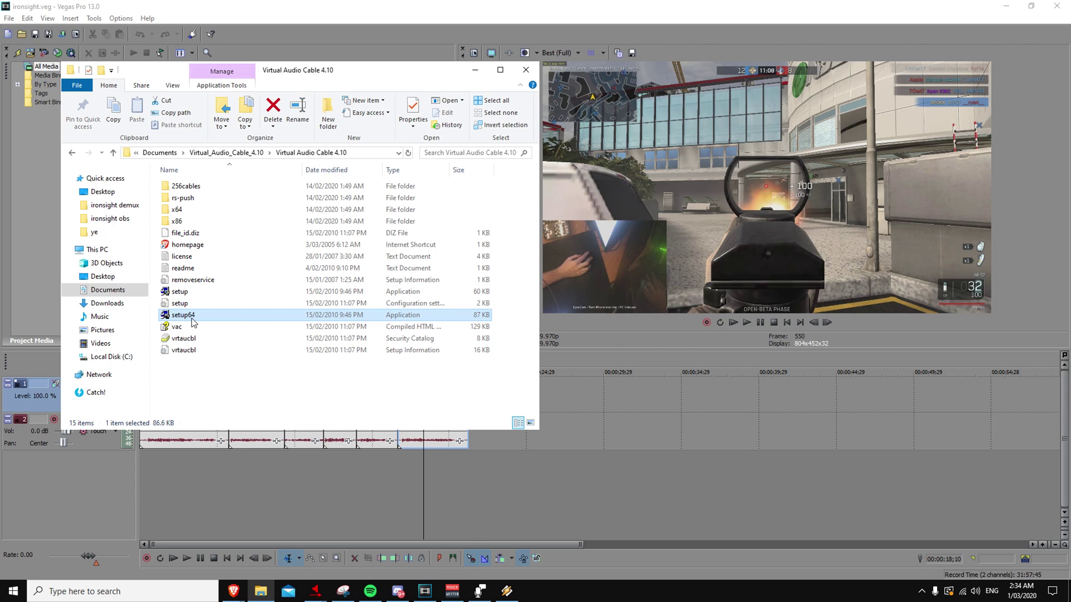
{"action": "left_click", "coordinate": [178, 292]}
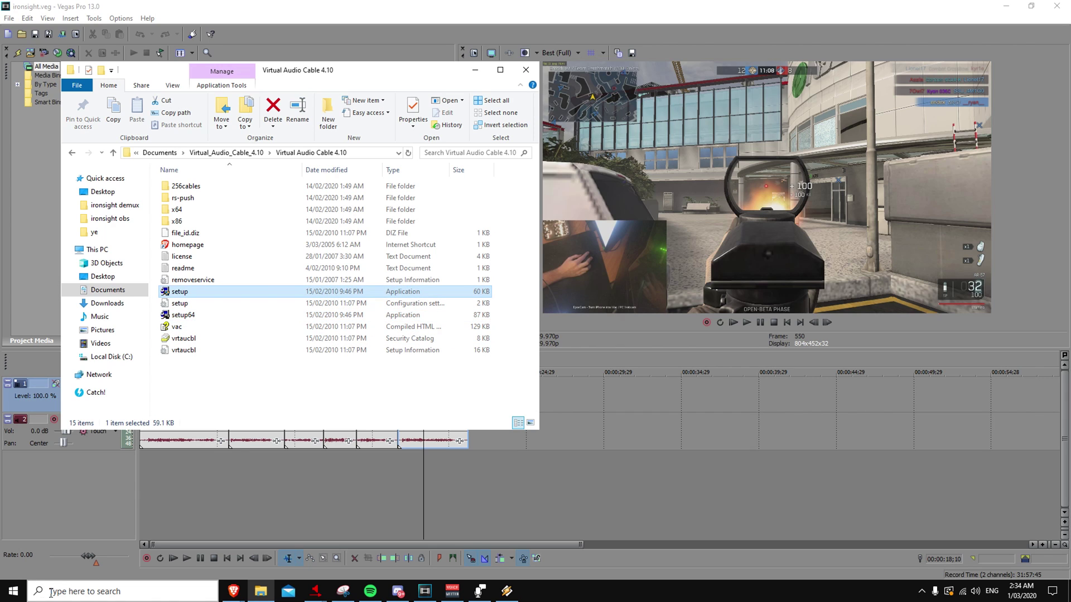
{"action": "left_click", "coordinate": [14, 594]}
{"action": "type", "text": "this"}
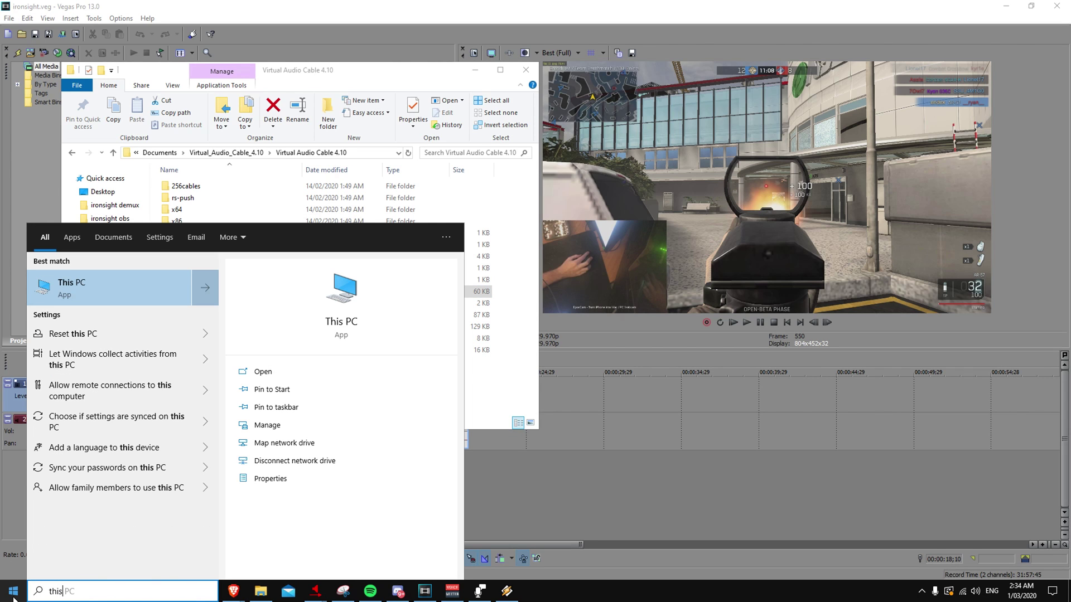
{"action": "right_click", "coordinate": [63, 278]}
{"action": "left_click", "coordinate": [95, 386]}
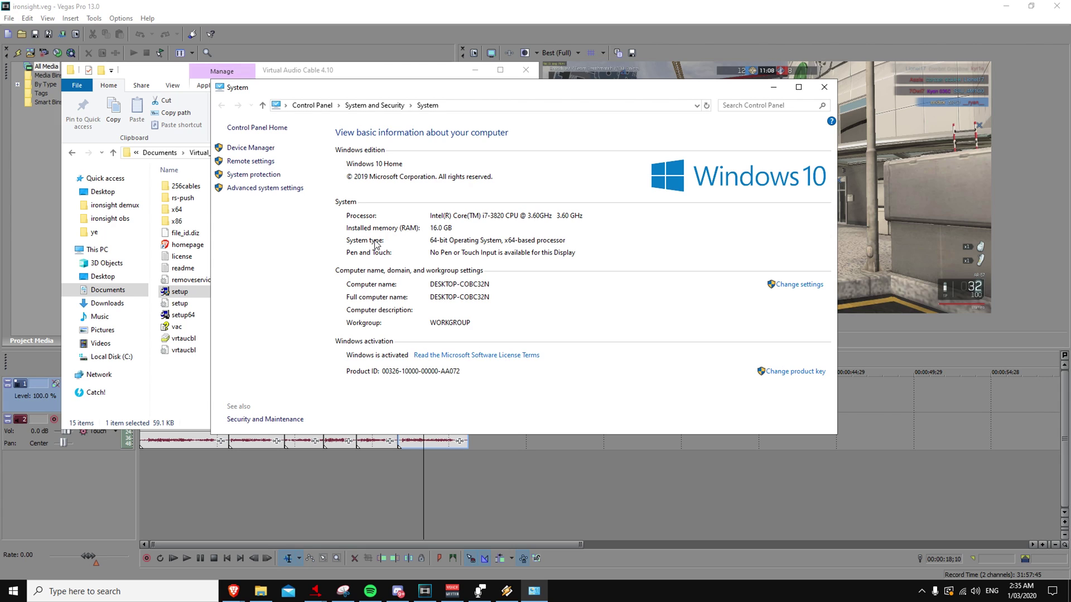
{"action": "left_click", "coordinate": [824, 87]}
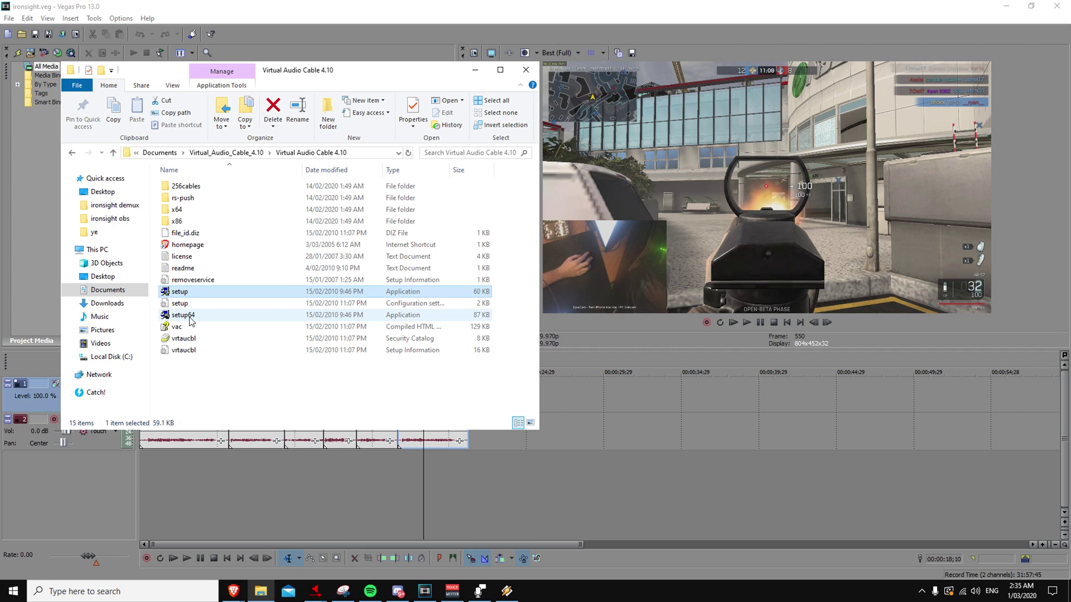
Centre the Explorer window, open the x64 folder and launch vcctlpan
{"action": "left_click_drag", "start_coordinate": [293, 77], "coordinate": [412, 120]}
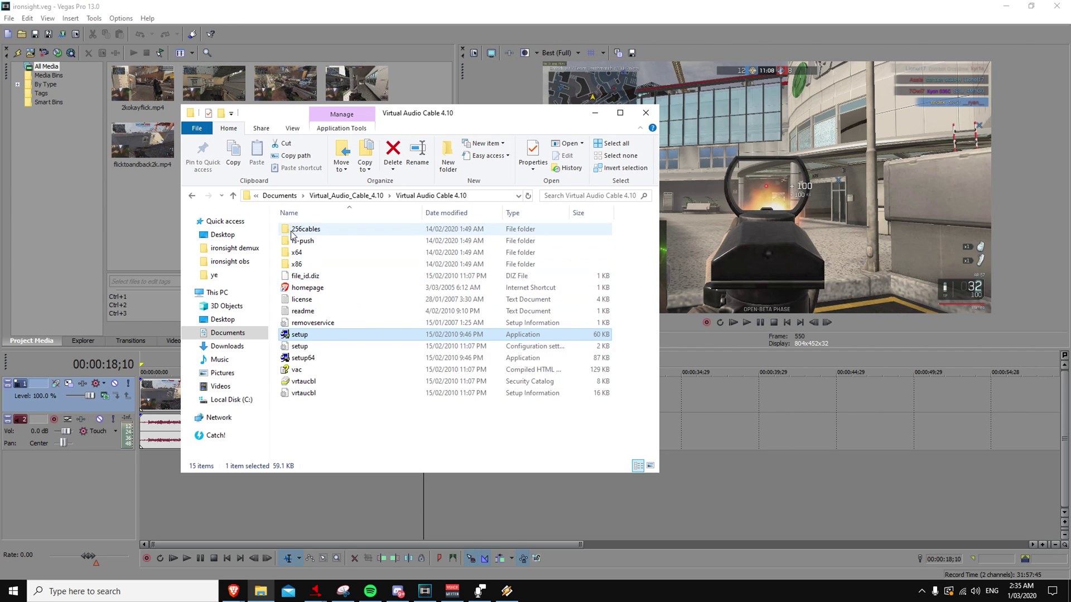
{"action": "left_click", "coordinate": [307, 253]}
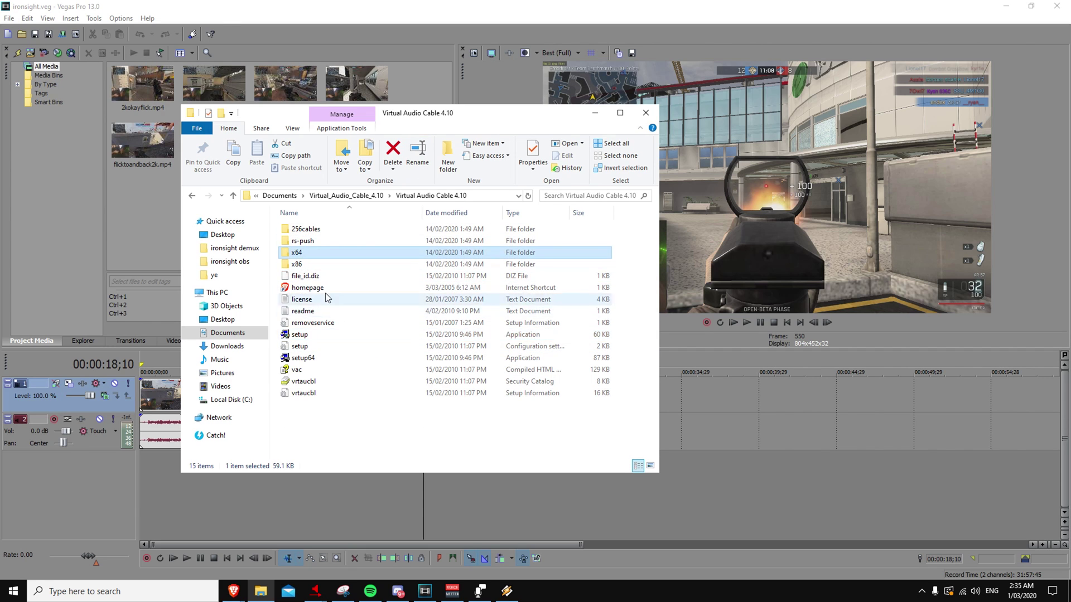
{"action": "double_click", "coordinate": [299, 255]}
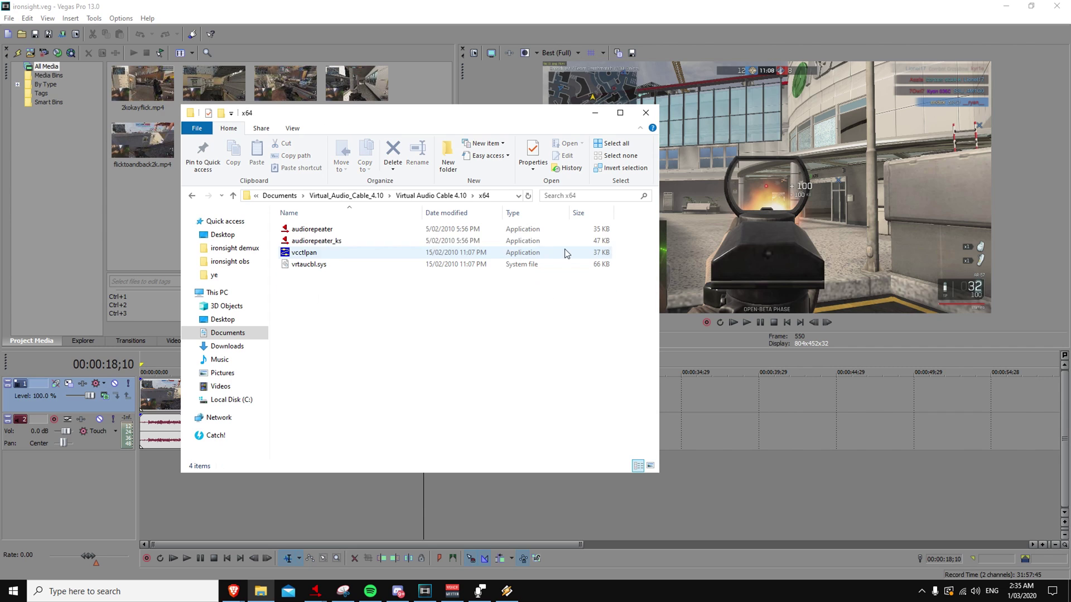
{"action": "double_click", "coordinate": [305, 256]}
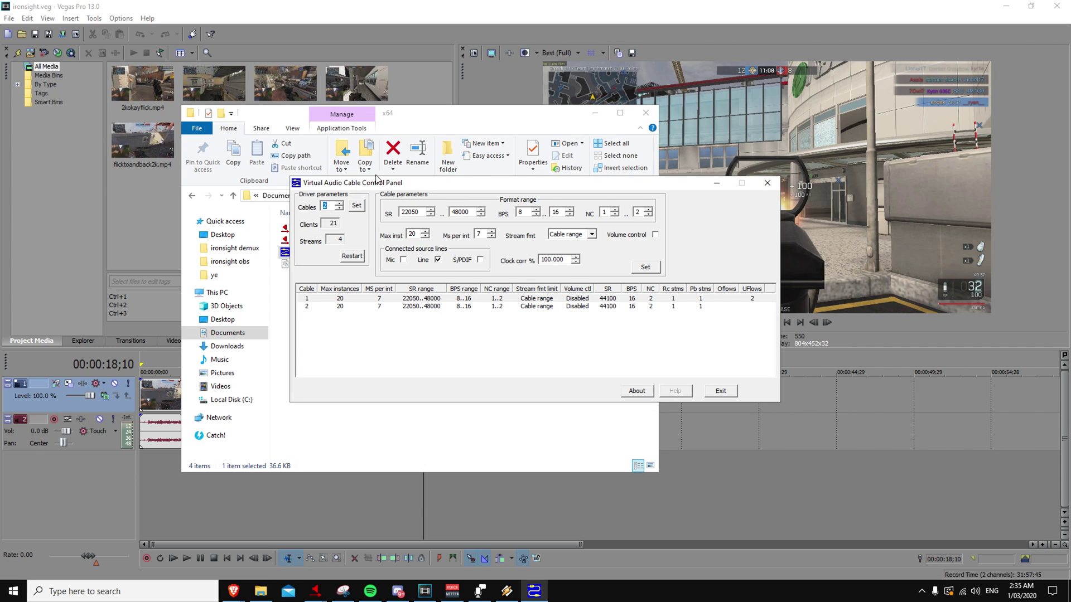
Confirm the Cables field reads 2, then exit the Virtual Audio Cable Control Panel
{"action": "left_click_drag", "start_coordinate": [387, 184], "coordinate": [348, 280]}
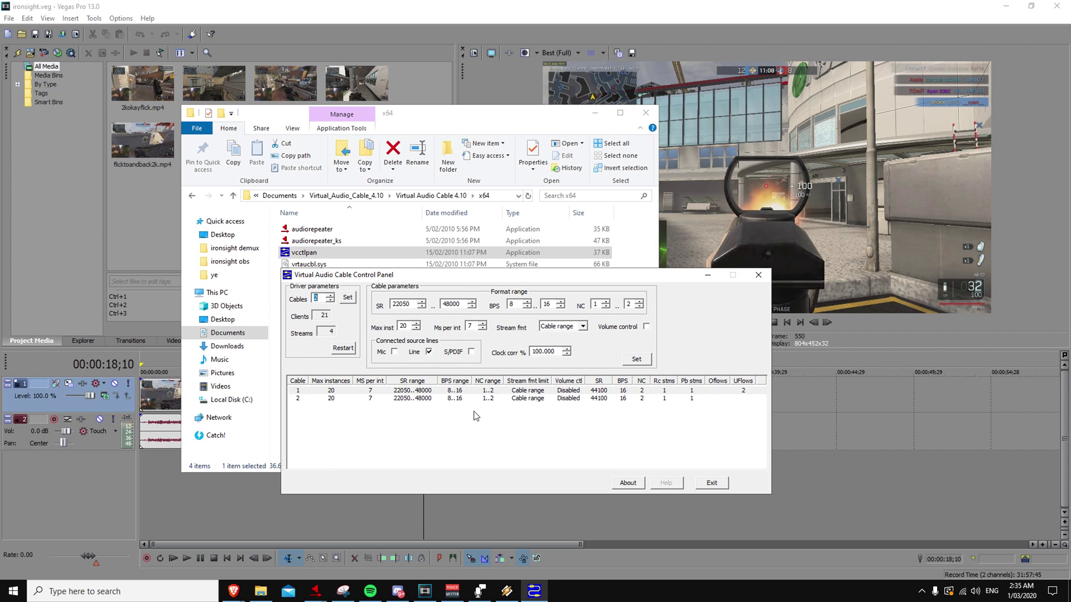
{"action": "double_click", "coordinate": [316, 300]}
{"action": "left_click", "coordinate": [319, 298]}
{"action": "left_click", "coordinate": [758, 275]}
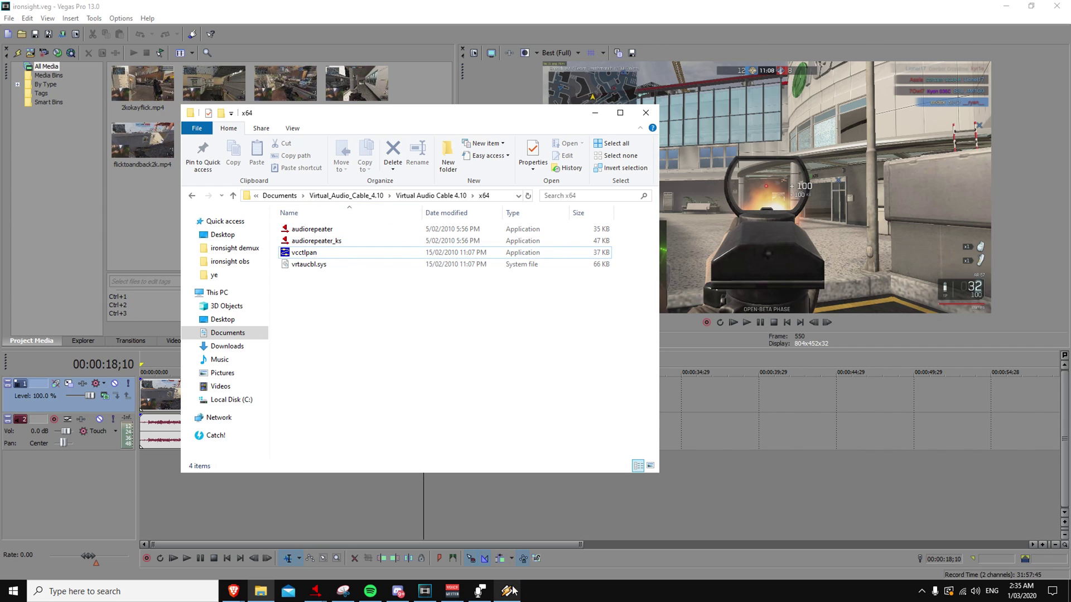
Open the classic Sound control panel and check Line 1 is the default playback device
{"action": "right_click", "coordinate": [976, 591]}
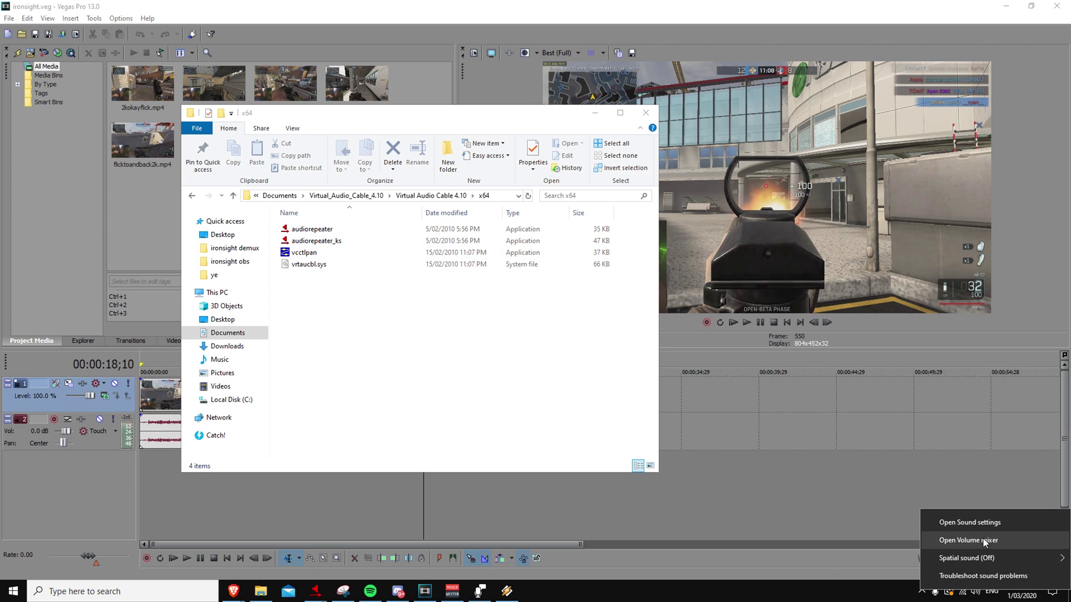
{"action": "left_click", "coordinate": [986, 524]}
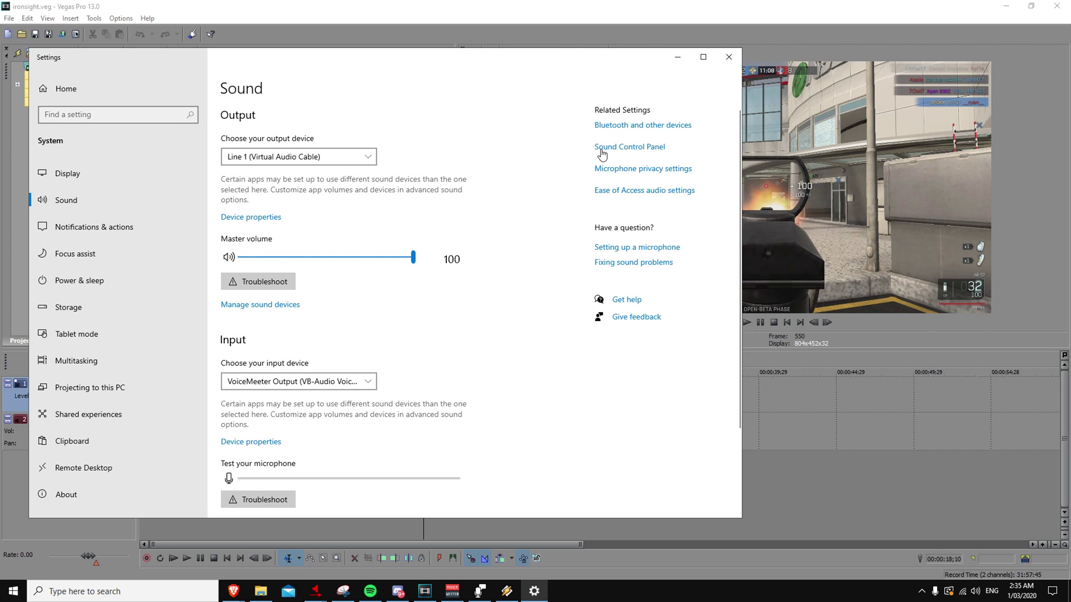
{"action": "left_click", "coordinate": [728, 56]}
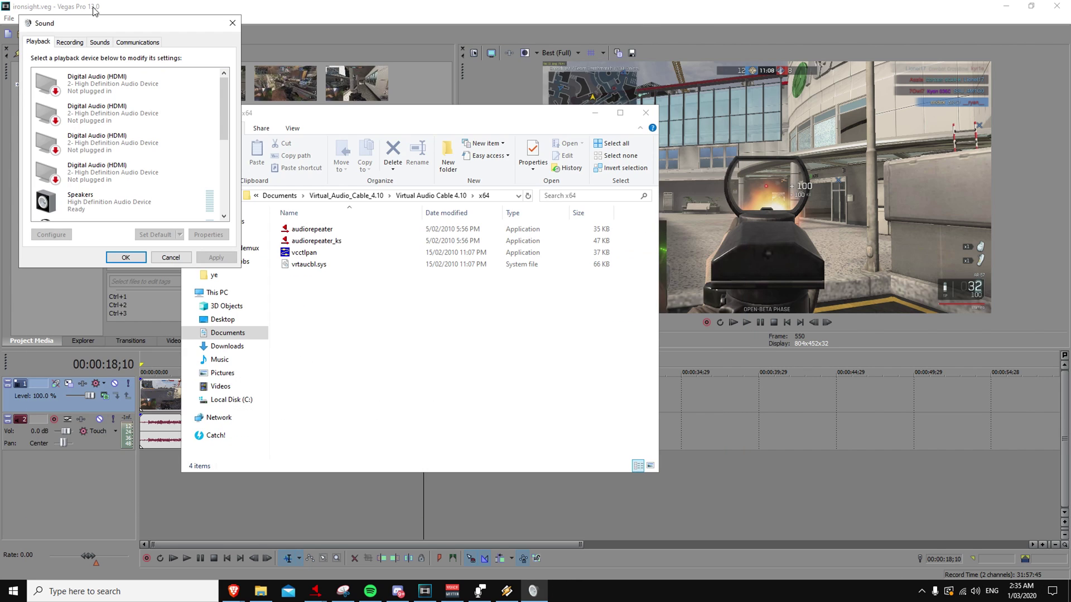
{"action": "left_click_drag", "start_coordinate": [105, 27], "coordinate": [477, 205]}
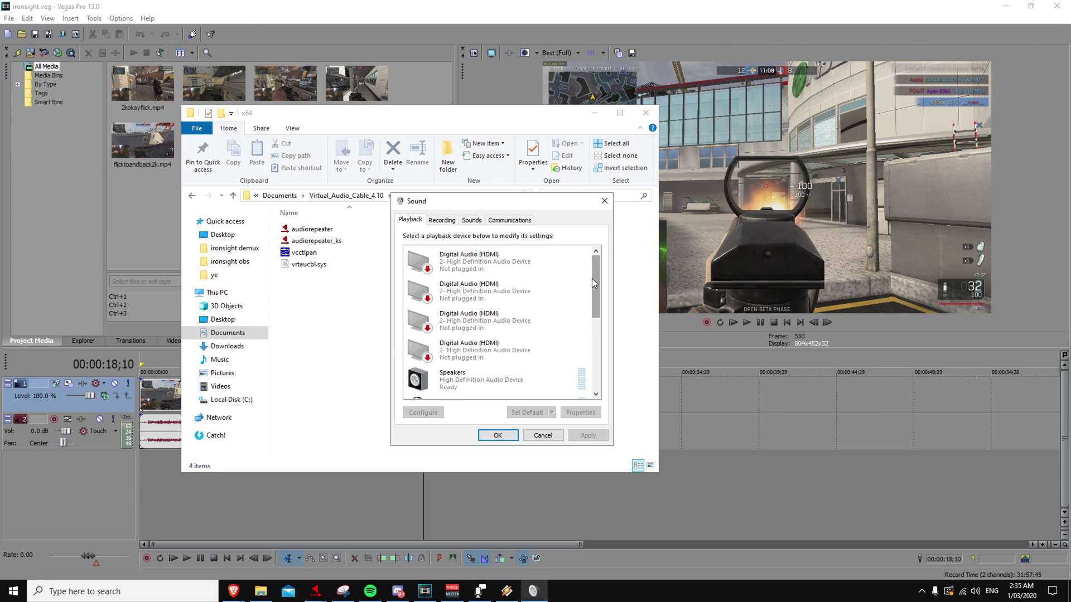
{"action": "left_click_drag", "start_coordinate": [591, 278], "coordinate": [585, 330]}
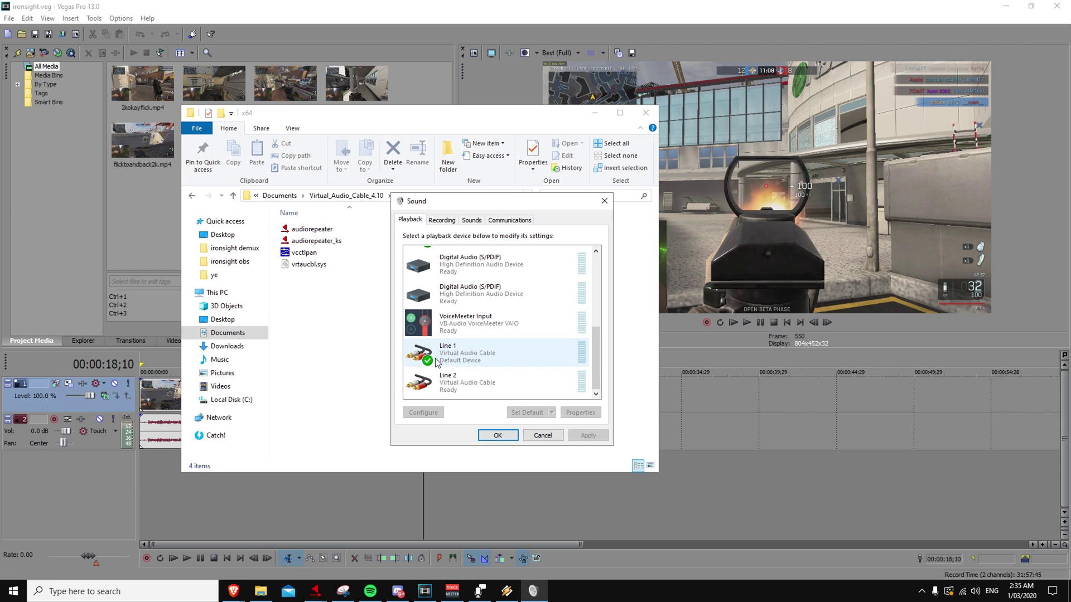
{"action": "left_click_drag", "start_coordinate": [450, 201], "coordinate": [433, 210]}
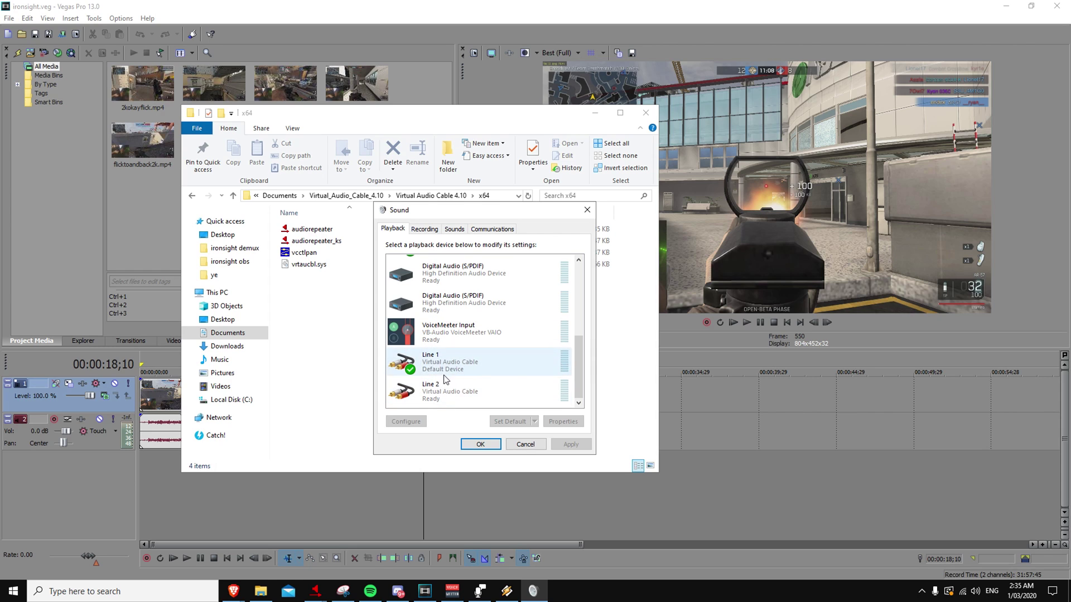
{"action": "left_click", "coordinate": [447, 369]}
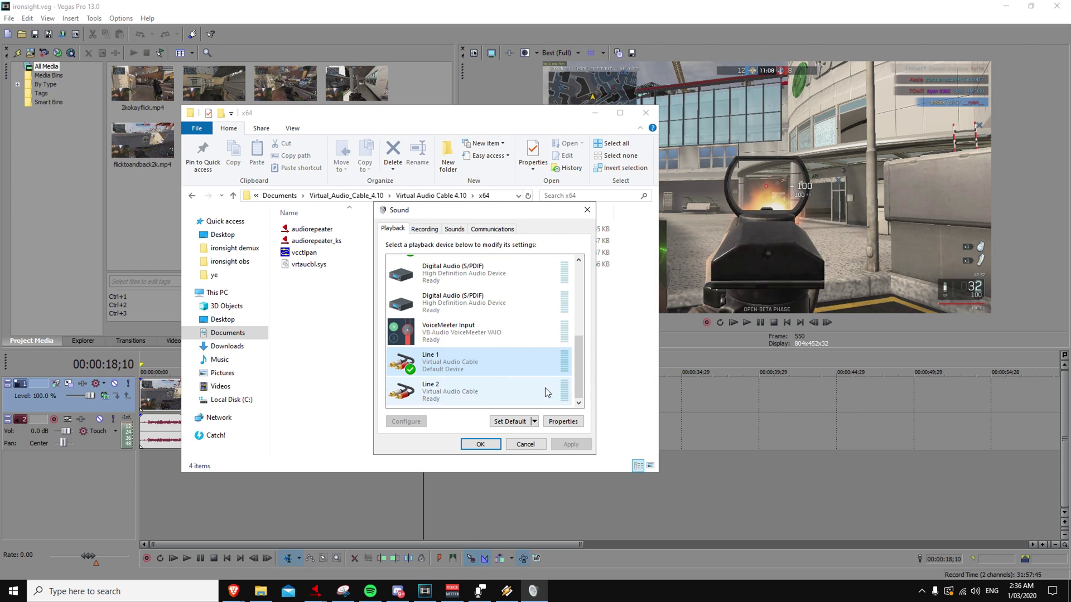
{"action": "right_click", "coordinate": [444, 356]}
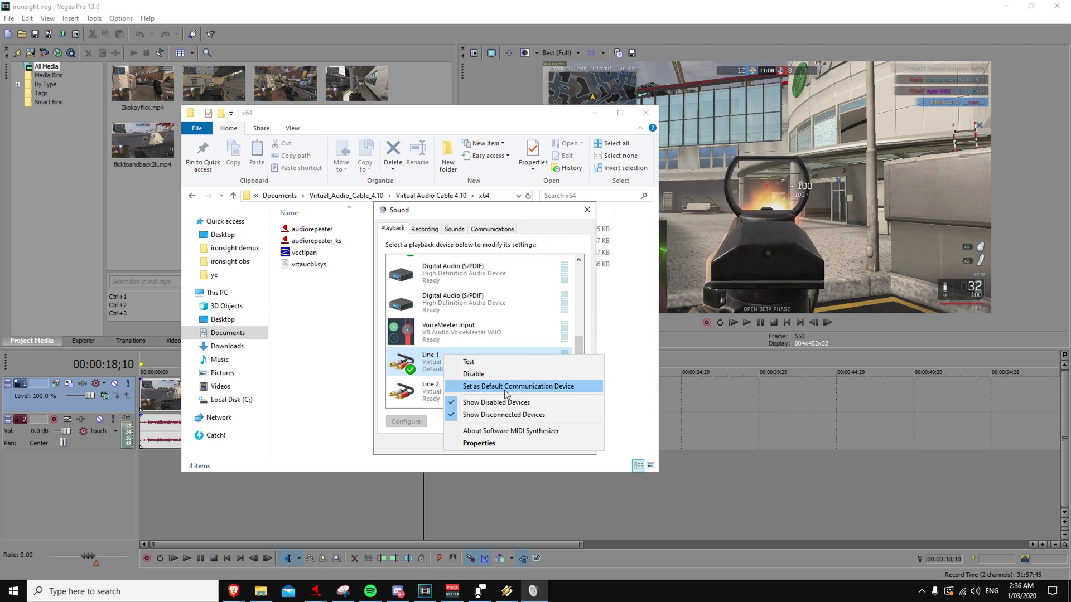
{"action": "left_click", "coordinate": [426, 367]}
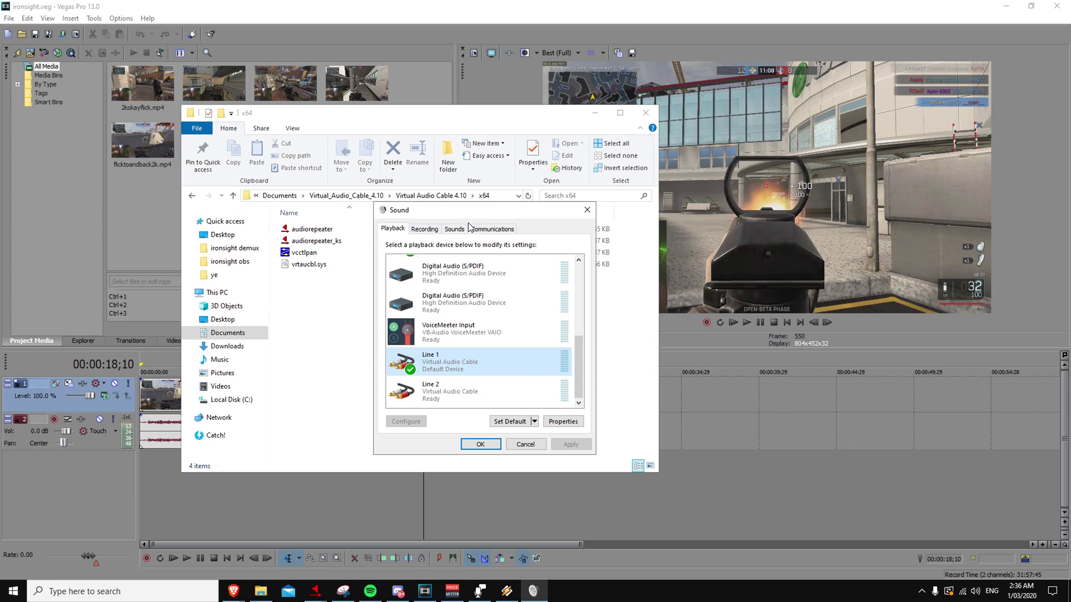
Inspect the Line 1 recording device's Levels and Listen properties, cancel, and close Sound
{"action": "left_click_drag", "start_coordinate": [466, 213], "coordinate": [355, 285]}
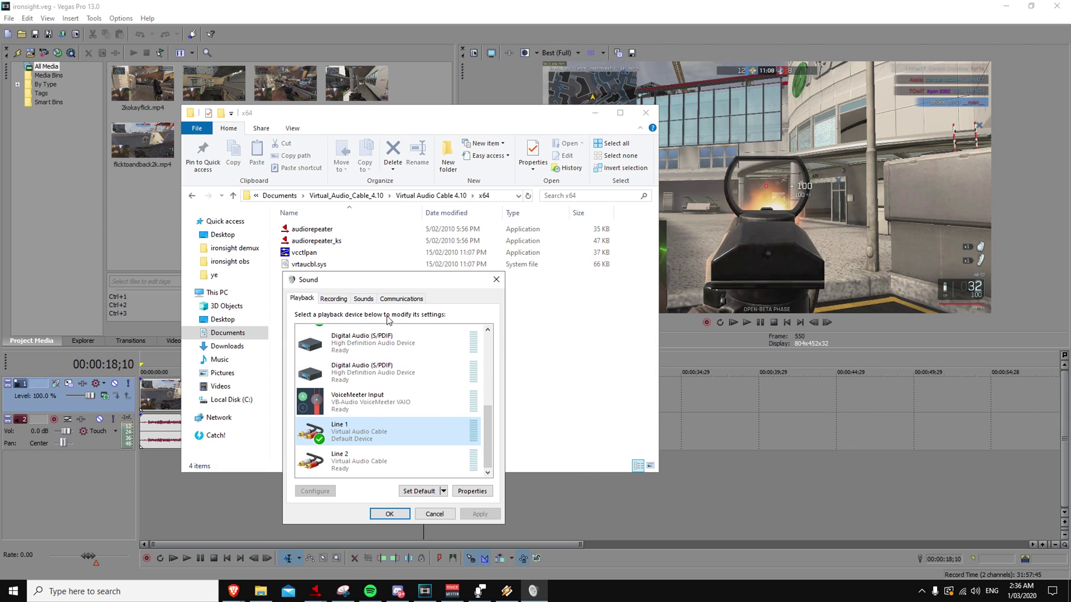
{"action": "left_click", "coordinate": [335, 299]}
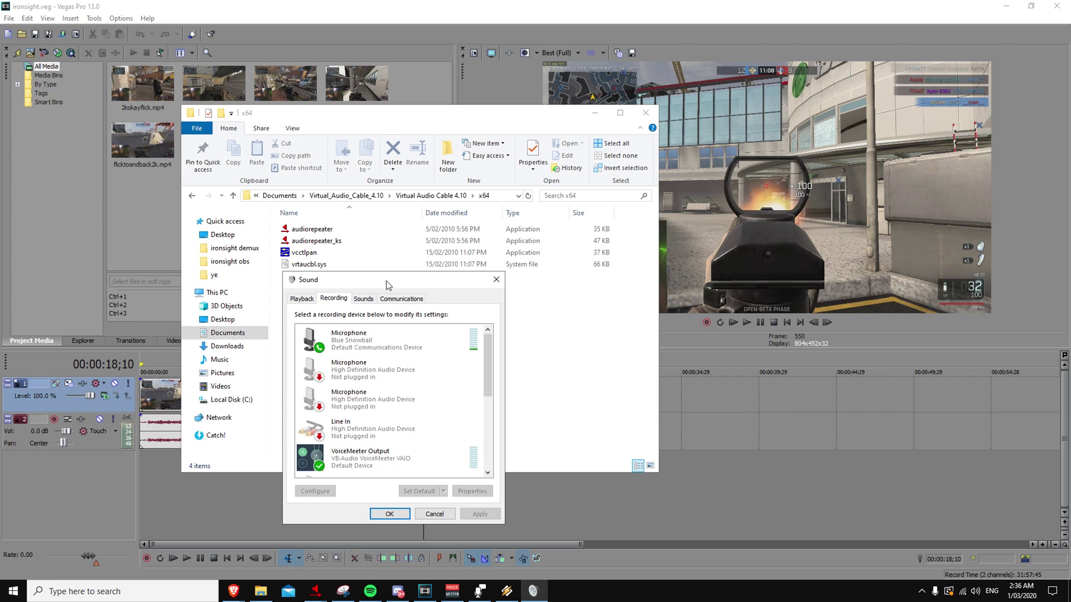
{"action": "left_click_drag", "start_coordinate": [386, 280], "coordinate": [444, 222]}
{"action": "left_click_drag", "start_coordinate": [548, 303], "coordinate": [547, 384]}
{"action": "left_click", "coordinate": [423, 317]}
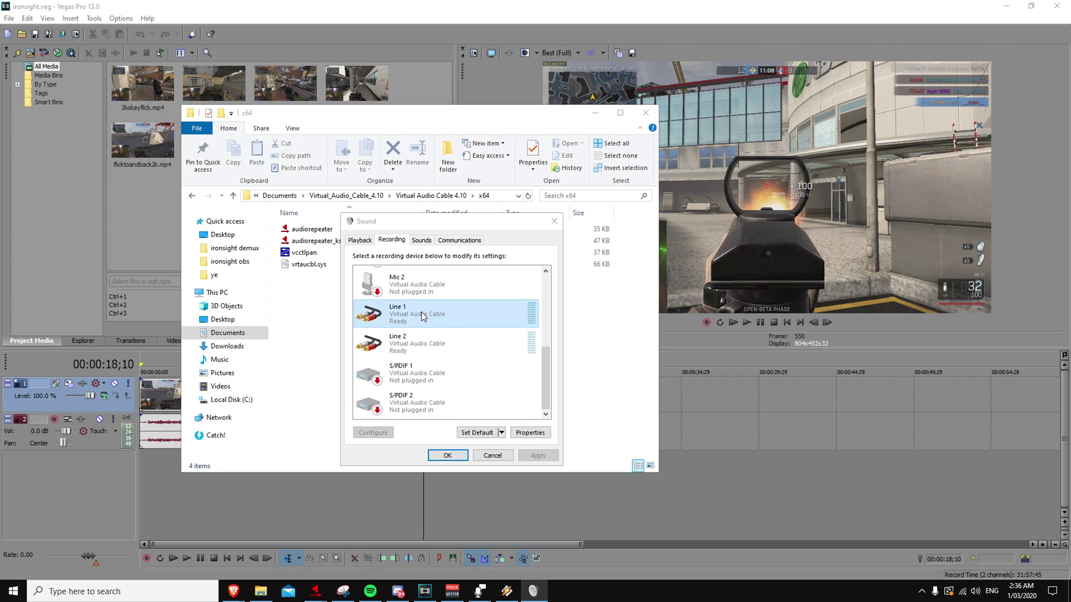
{"action": "double_click", "coordinate": [422, 316]}
{"action": "left_click", "coordinate": [426, 283]}
{"action": "left_click", "coordinate": [402, 283]}
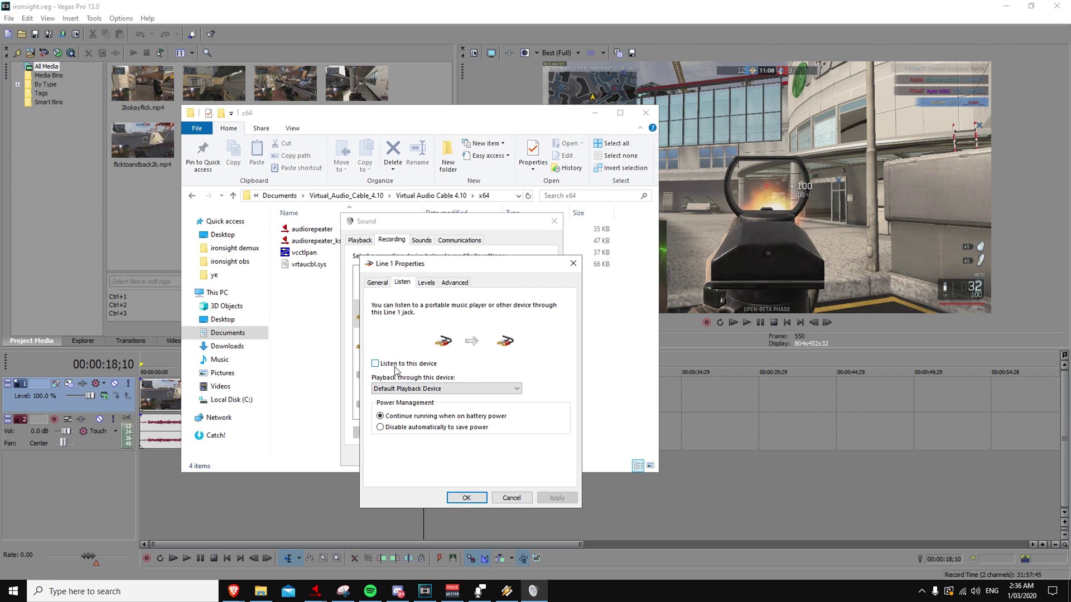
{"action": "left_click", "coordinate": [572, 263]}
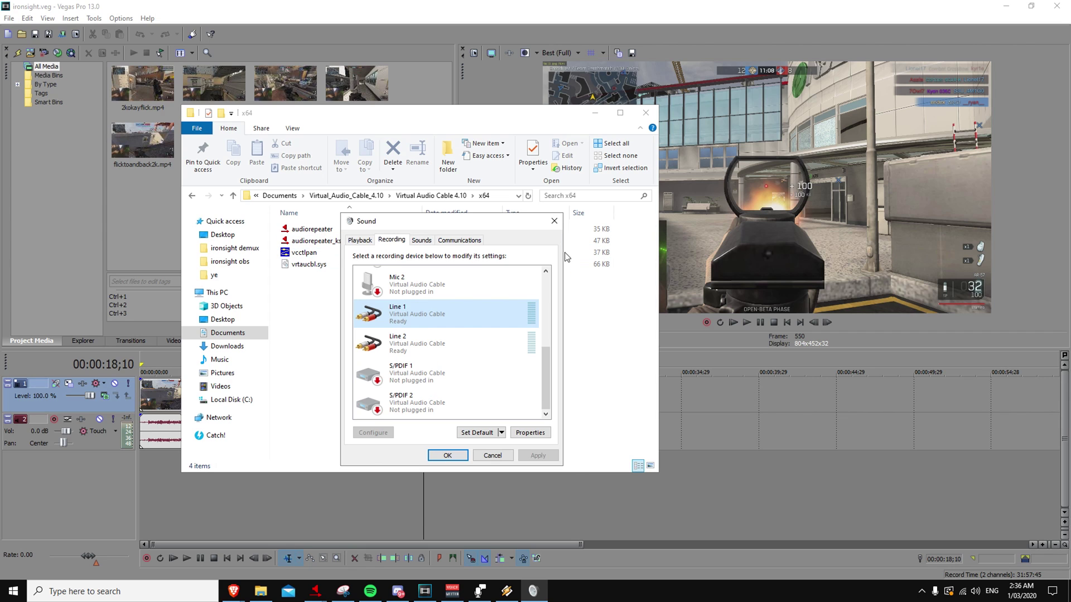
{"action": "left_click", "coordinate": [553, 221]}
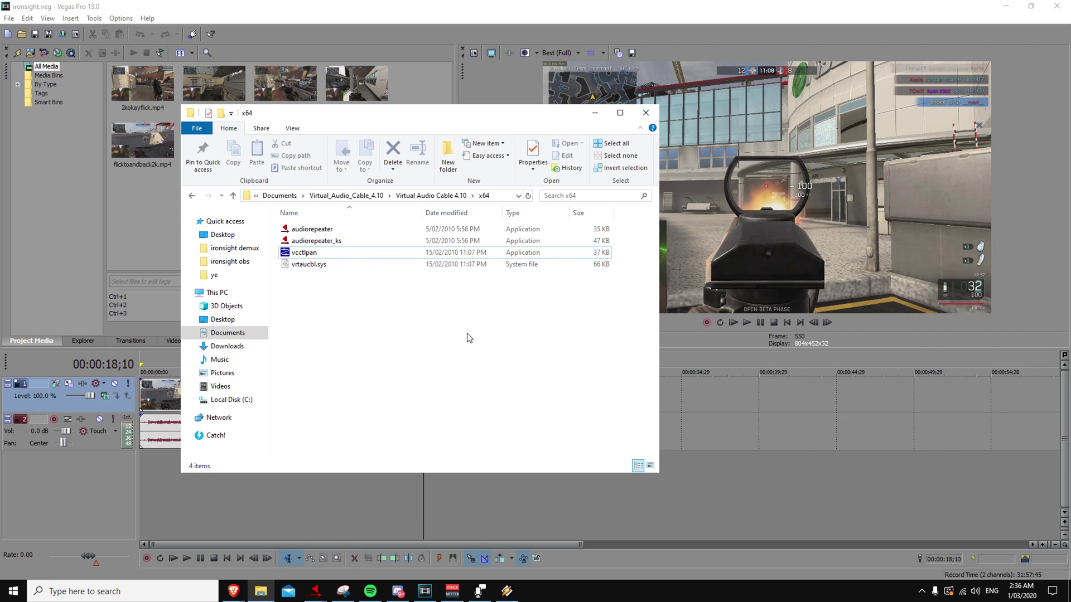
Run Audio Repeater instances relaying Line 1 and Line 2 to Headphones, minimizing the Line 1 window
{"action": "left_click_drag", "start_coordinate": [383, 127], "coordinate": [422, 179]}
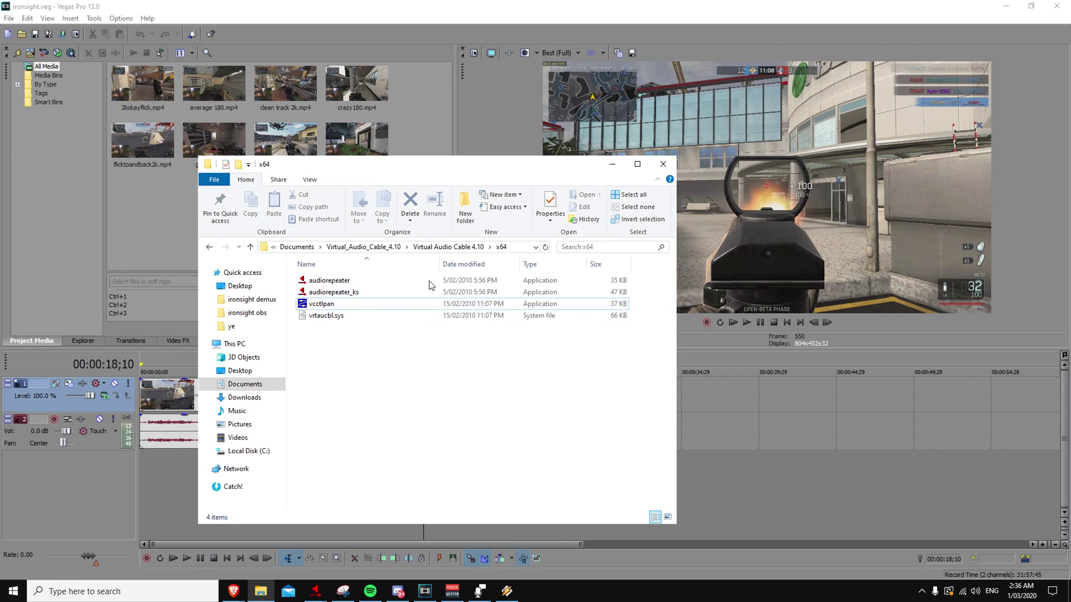
{"action": "double_click", "coordinate": [329, 284]}
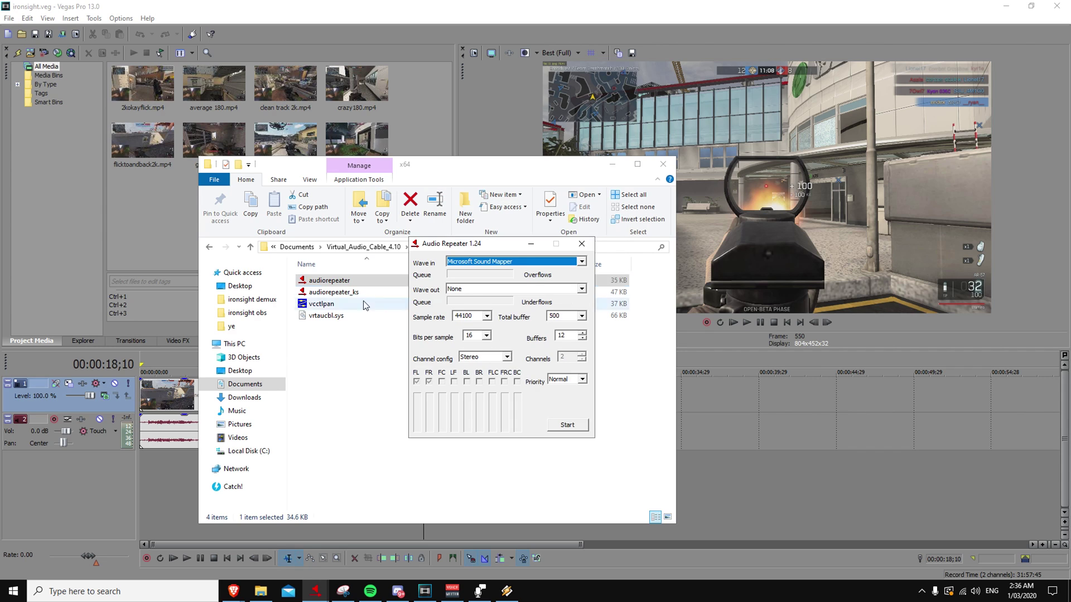
{"action": "left_click", "coordinate": [581, 246]}
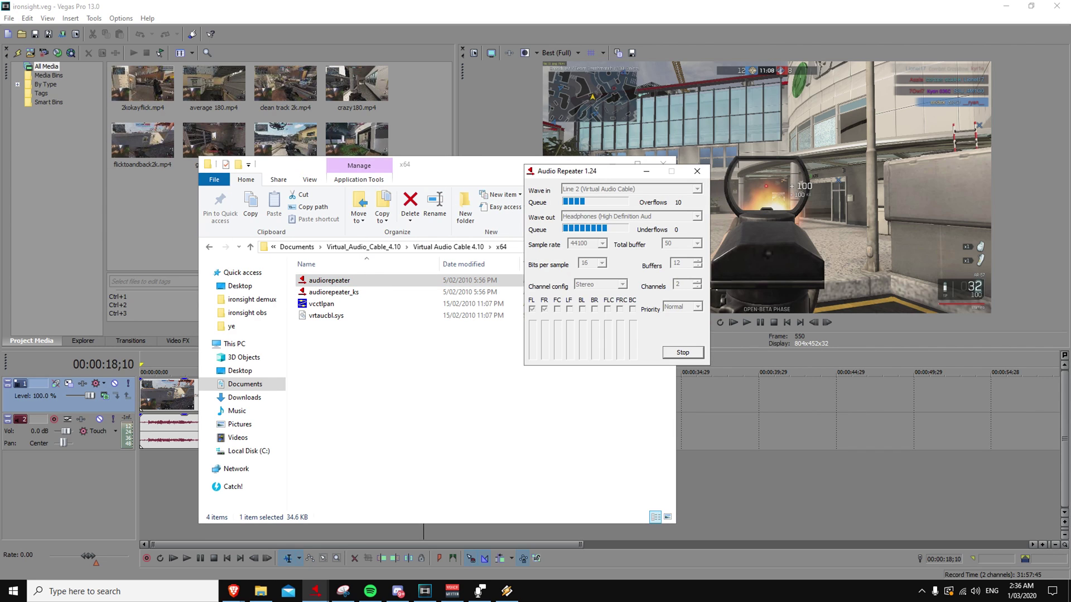
{"action": "left_click_drag", "start_coordinate": [392, 168], "coordinate": [425, 212]}
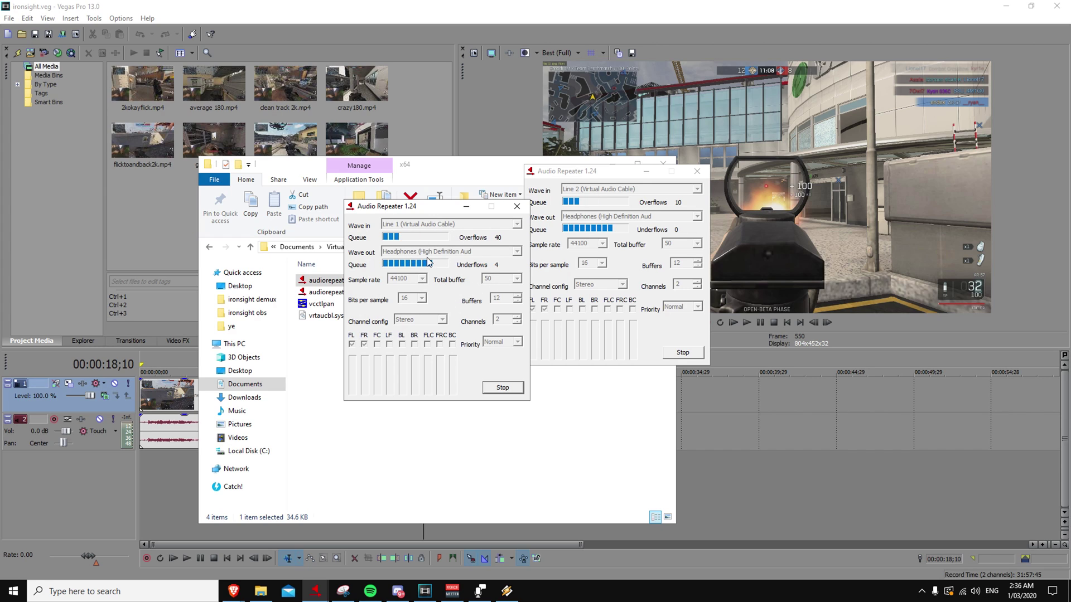
{"action": "right_click", "coordinate": [315, 591]}
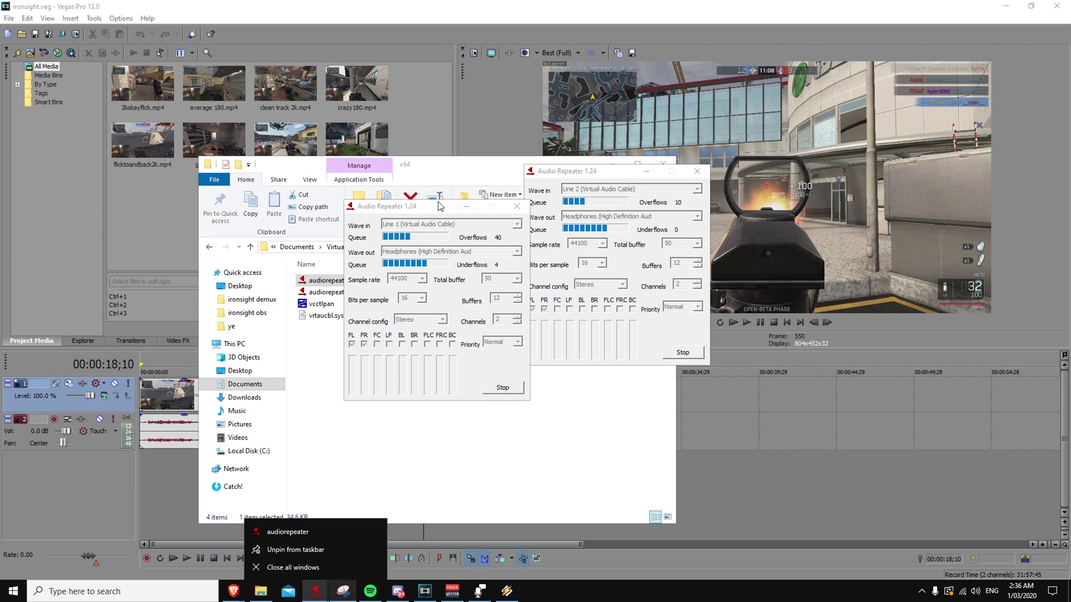
{"action": "left_click_drag", "start_coordinate": [447, 209], "coordinate": [441, 177]}
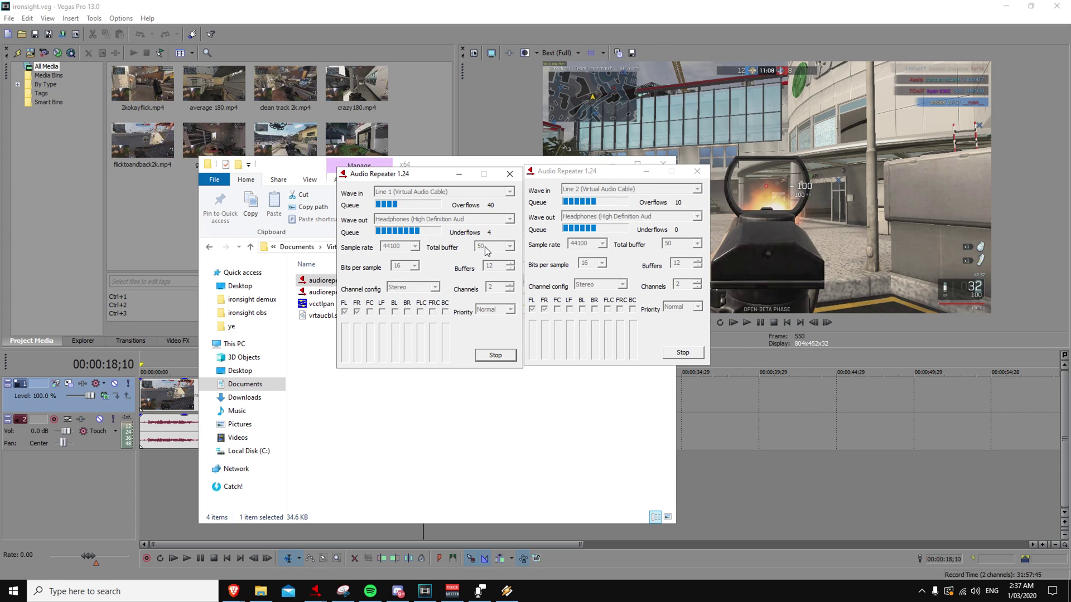
{"action": "left_click_drag", "start_coordinate": [566, 174], "coordinate": [560, 175]}
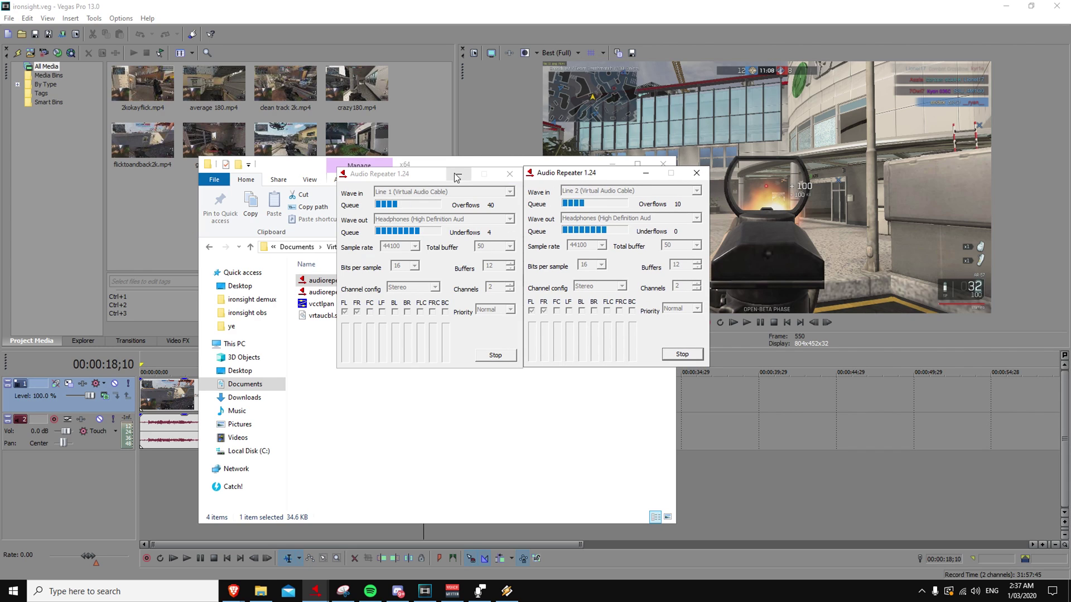
{"action": "left_click", "coordinate": [424, 175]}
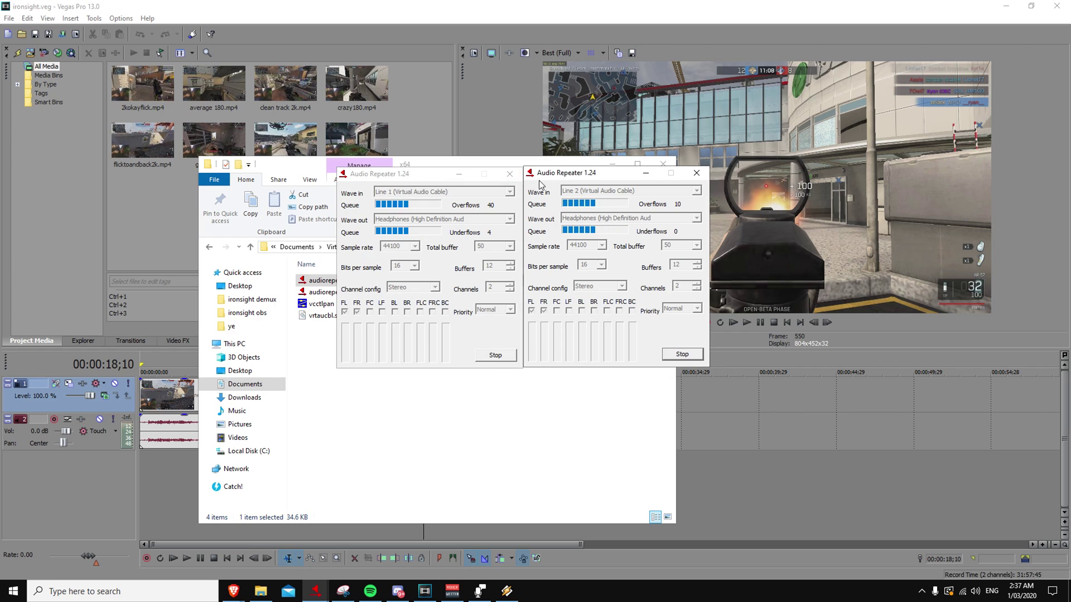
{"action": "left_click", "coordinate": [459, 174]}
Minimize the Line 2 repeater, show Spotify's Equalify equalizer, then switch to the Equalify Pro page
{"action": "left_click", "coordinate": [646, 173]}
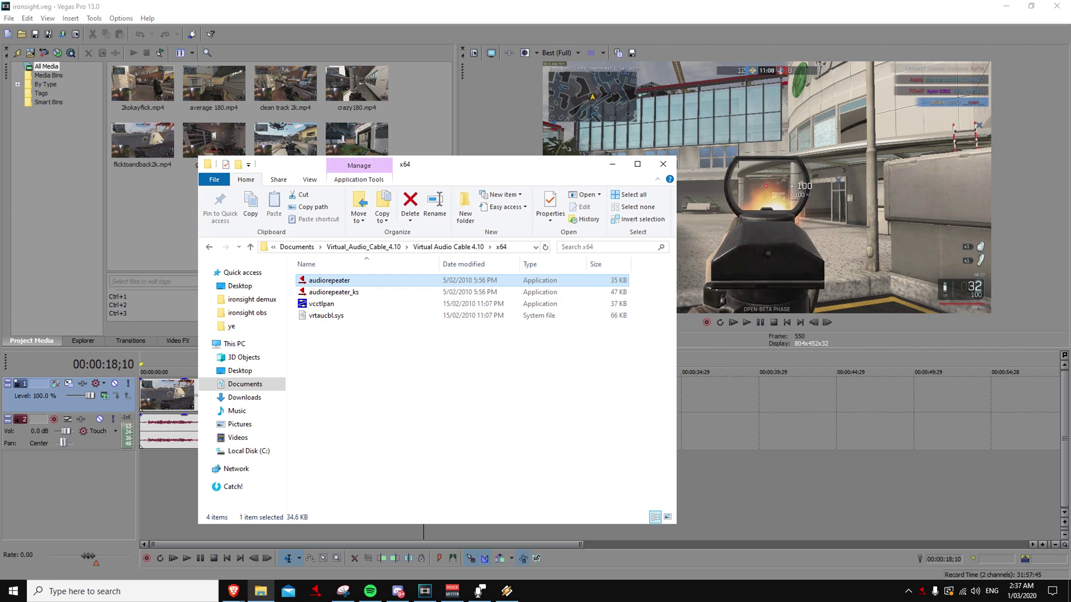
{"action": "left_click", "coordinate": [370, 591]}
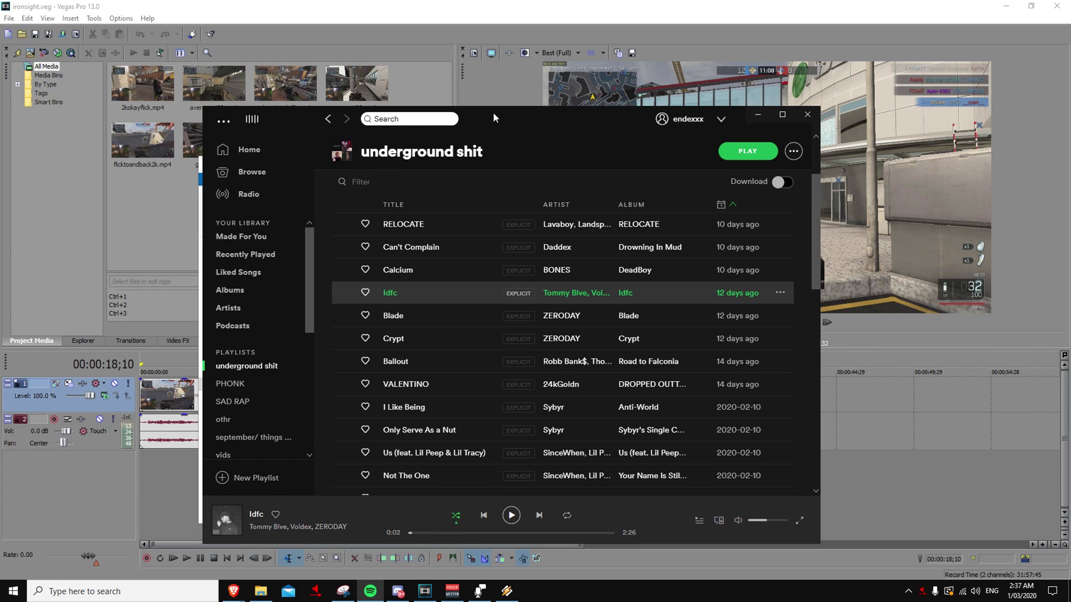
{"action": "left_click_drag", "start_coordinate": [494, 113], "coordinate": [525, 100]}
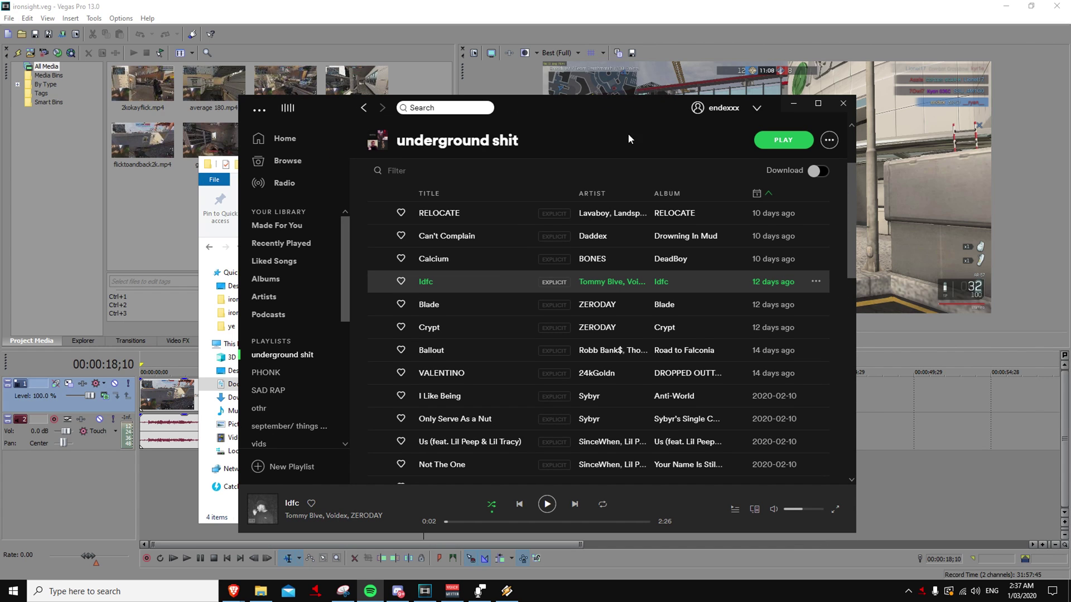
{"action": "left_click", "coordinate": [288, 108]}
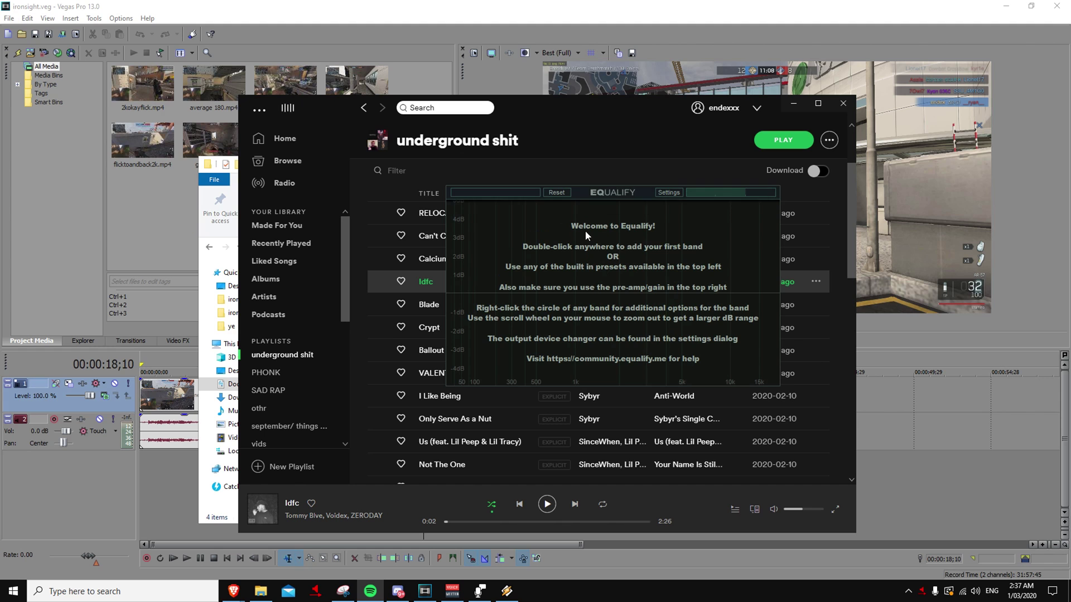
{"action": "mouse_move", "coordinate": [610, 194]}
{"action": "mouse_move", "coordinate": [234, 591]}
{"action": "left_click", "coordinate": [265, 561]}
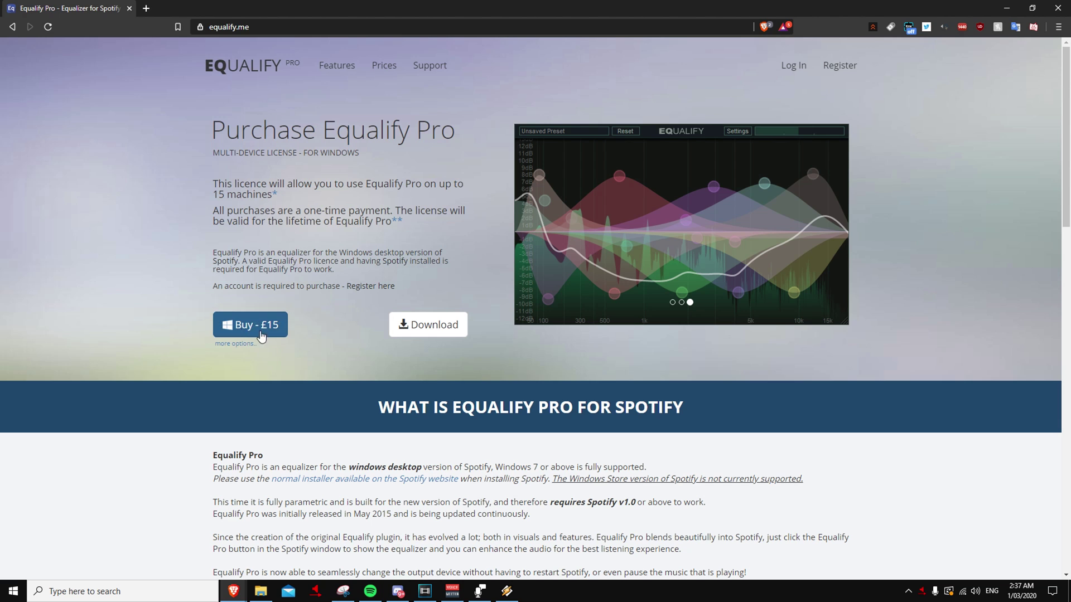
Read the Equalify Pro page, highlighting the one-time £15 payment and licence validity lines
{"action": "scroll", "coordinate": [352, 311], "scroll_direction": "down", "scroll_amount": 2}
{"action": "scroll", "coordinate": [342, 254], "scroll_direction": "up", "scroll_amount": 2}
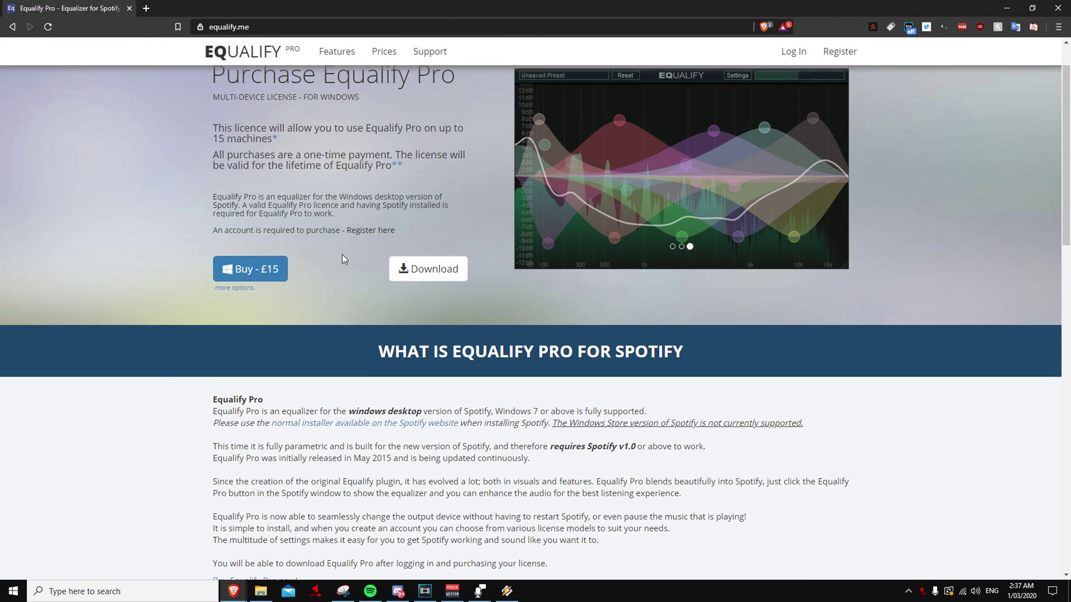
{"action": "left_click_drag", "start_coordinate": [254, 211], "coordinate": [390, 211]}
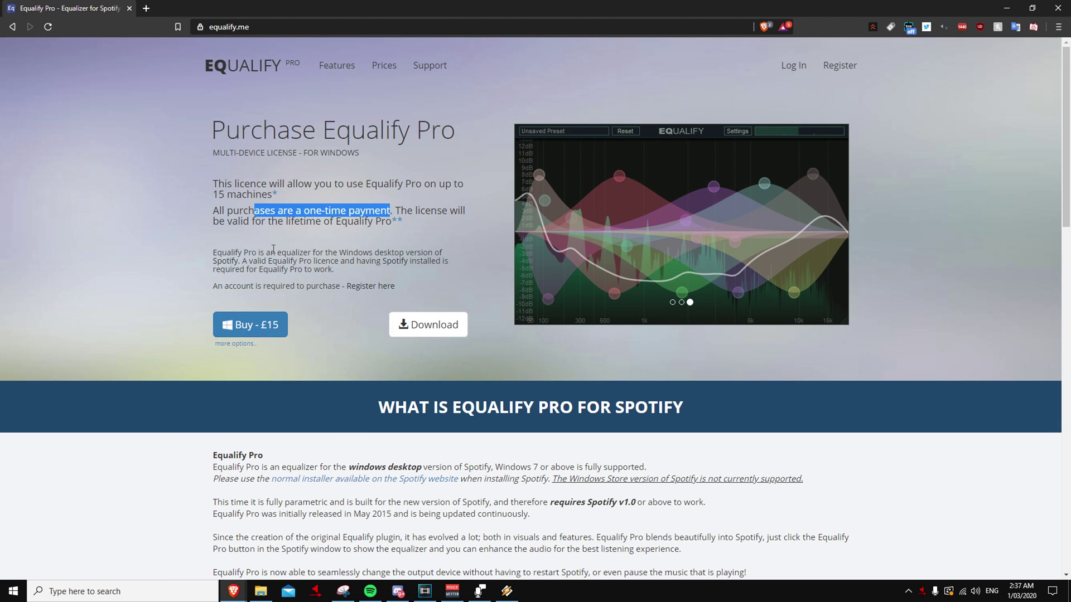
{"action": "left_click", "coordinate": [391, 211]}
{"action": "left_click_drag", "start_coordinate": [210, 221], "coordinate": [317, 221]}
{"action": "left_click", "coordinate": [400, 265]}
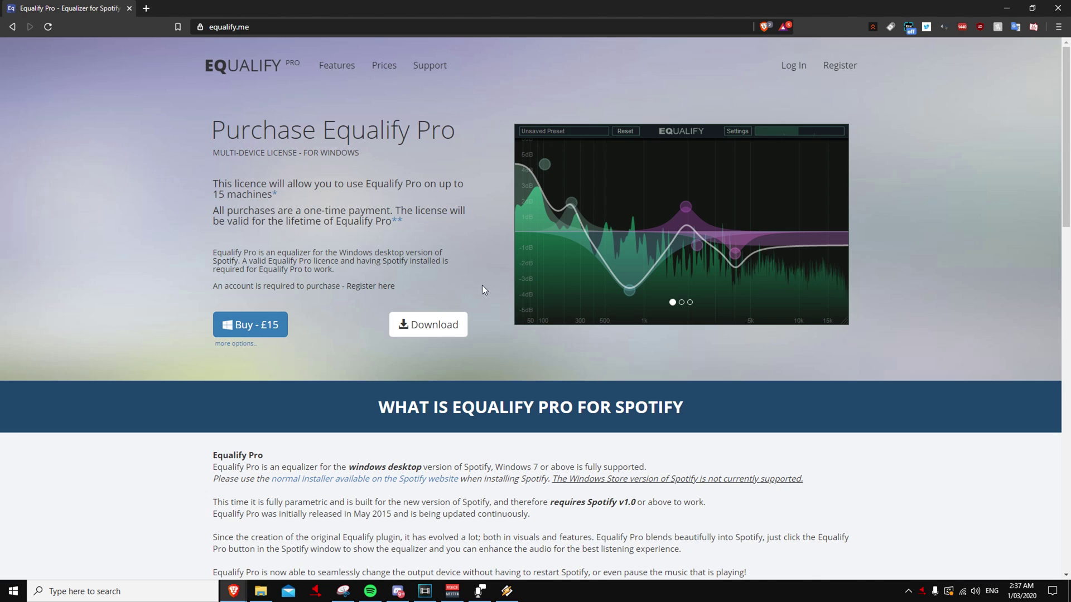
{"action": "scroll", "coordinate": [482, 285], "scroll_direction": "down", "scroll_amount": 3}
{"action": "scroll", "coordinate": [354, 245], "scroll_direction": "up", "scroll_amount": 3}
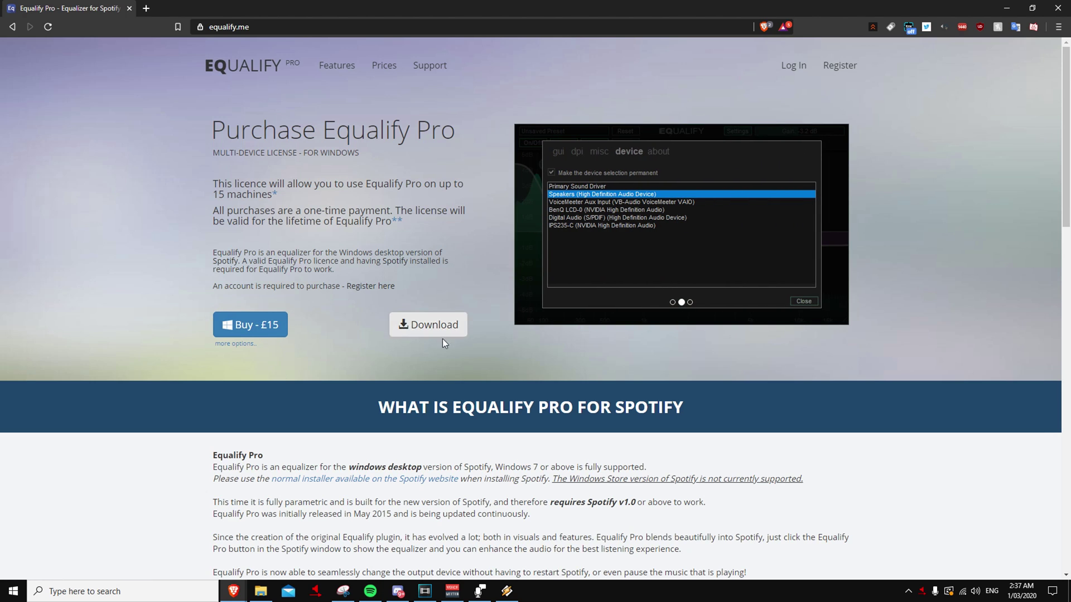
Set Equalify's output device to Line 2 (Virtual Audio Cable) in its settings
{"action": "left_click", "coordinate": [370, 592]}
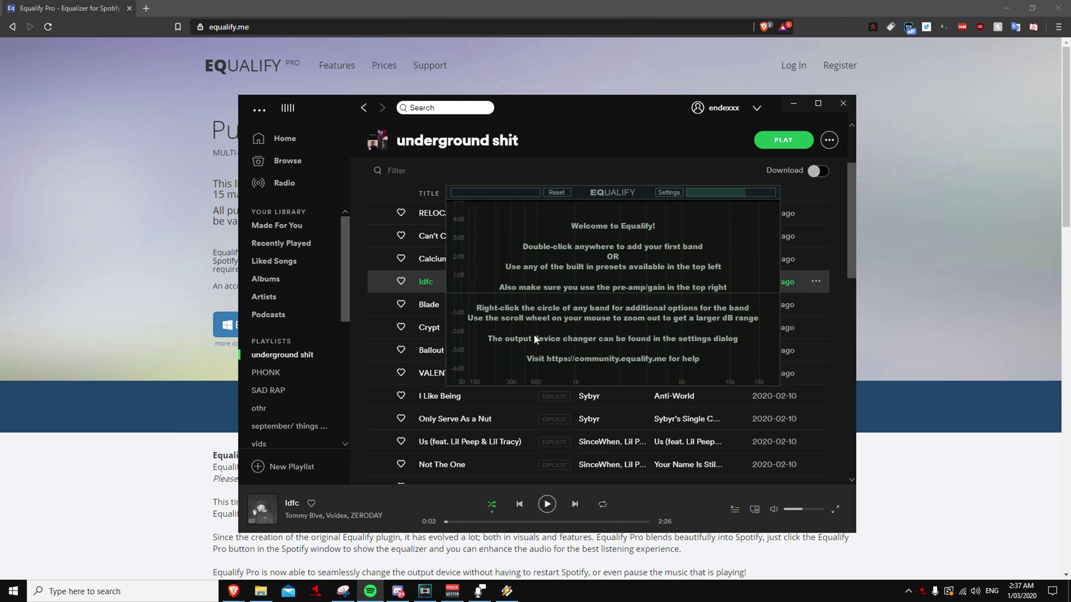
{"action": "left_click", "coordinate": [289, 108]}
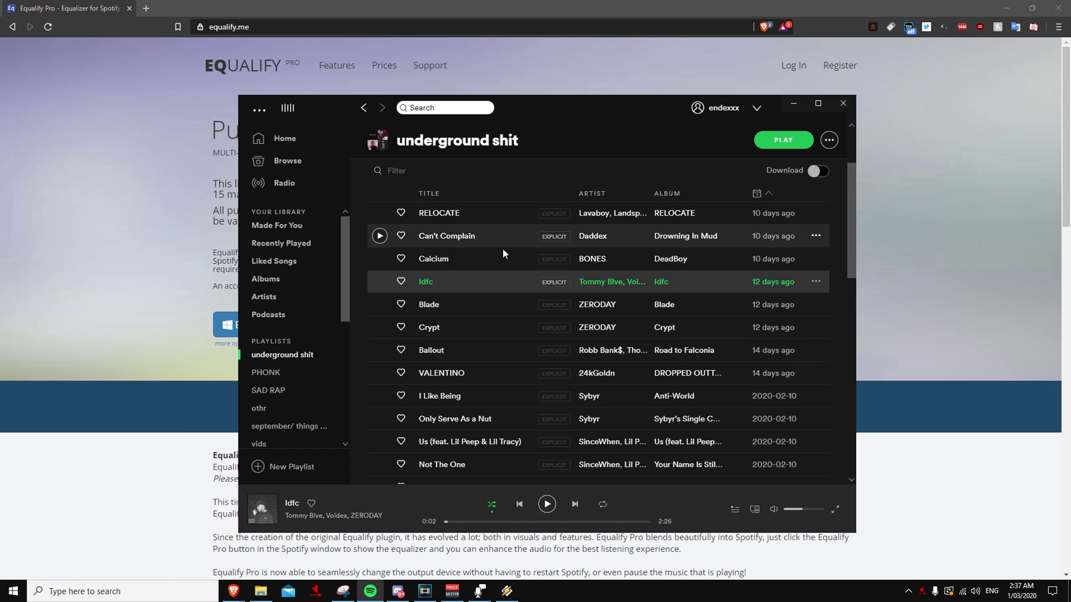
{"action": "double_click", "coordinate": [459, 302]}
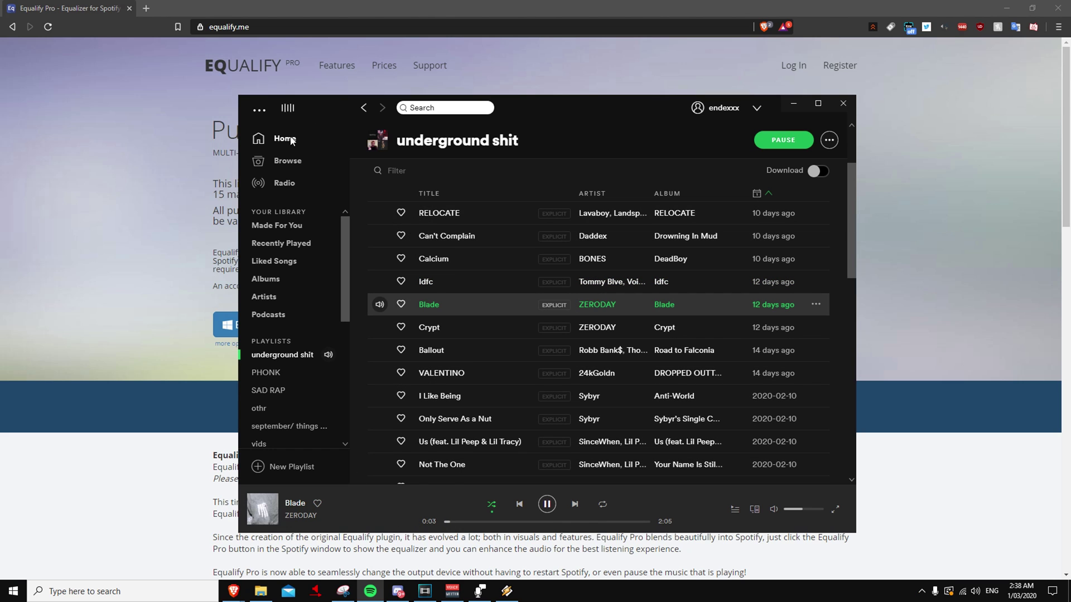
{"action": "left_click", "coordinate": [290, 107]}
{"action": "left_click_drag", "start_coordinate": [575, 192], "coordinate": [510, 183]}
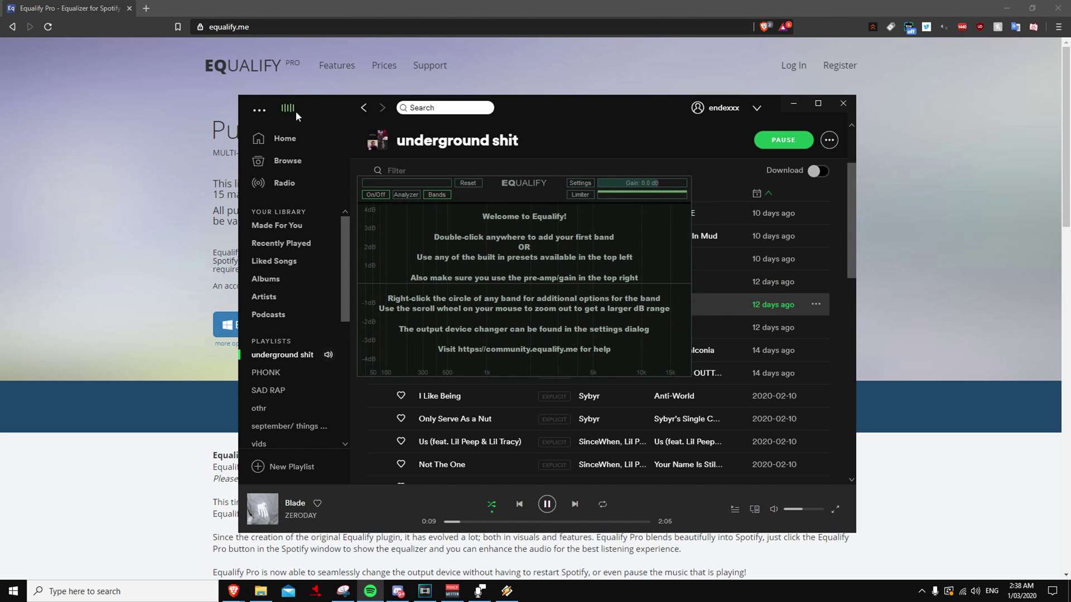
{"action": "left_click", "coordinate": [579, 184]}
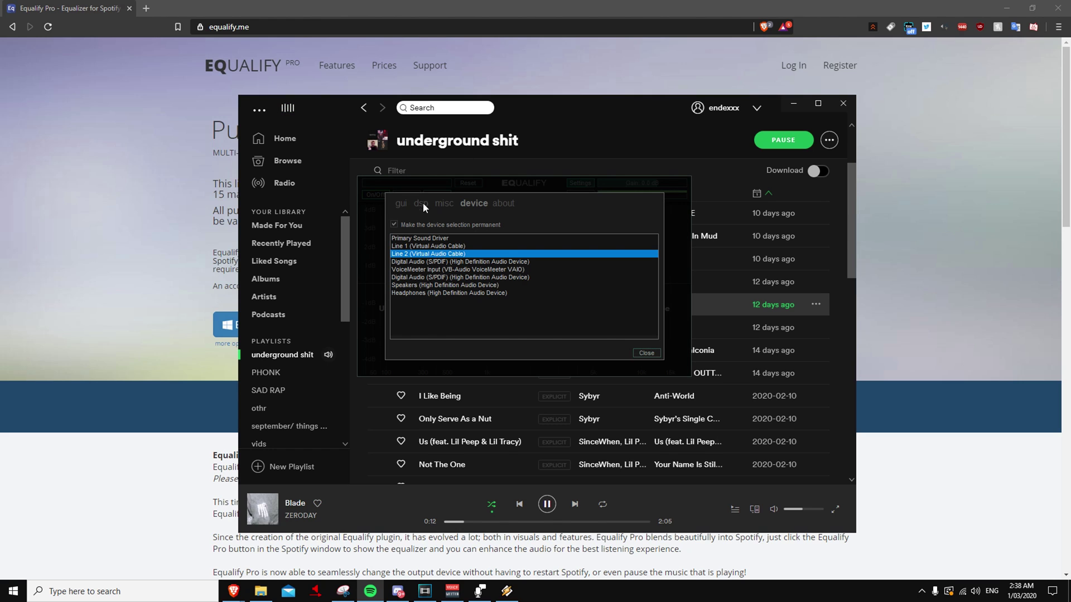
{"action": "left_click", "coordinate": [545, 504]}
{"action": "left_click", "coordinate": [646, 353]}
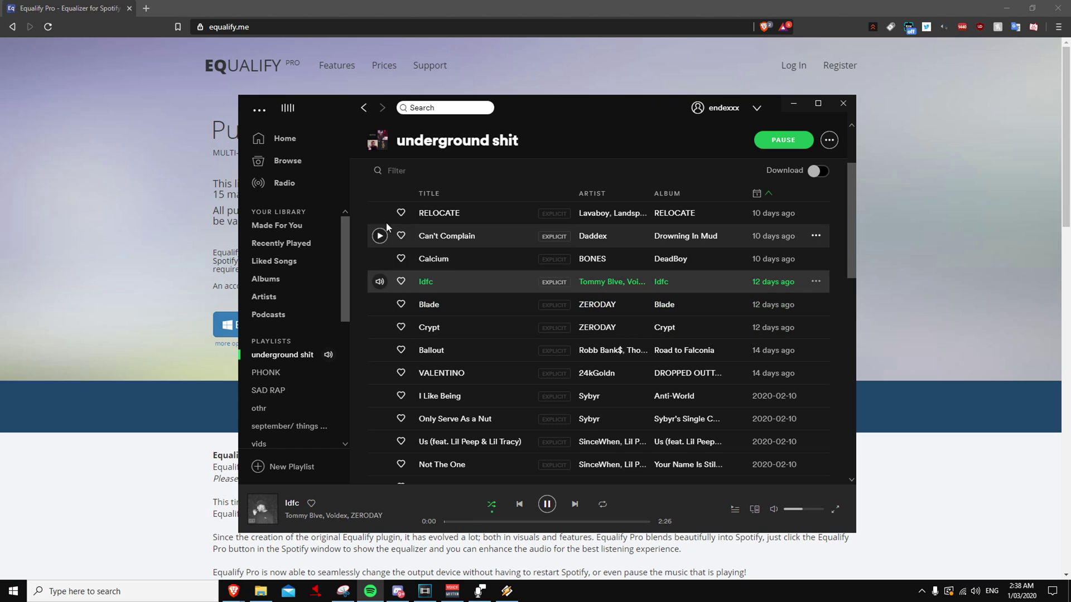
Test-play Idfc, pause it around 1:06, and move the Spotify window up-left
{"action": "left_click", "coordinate": [379, 281]}
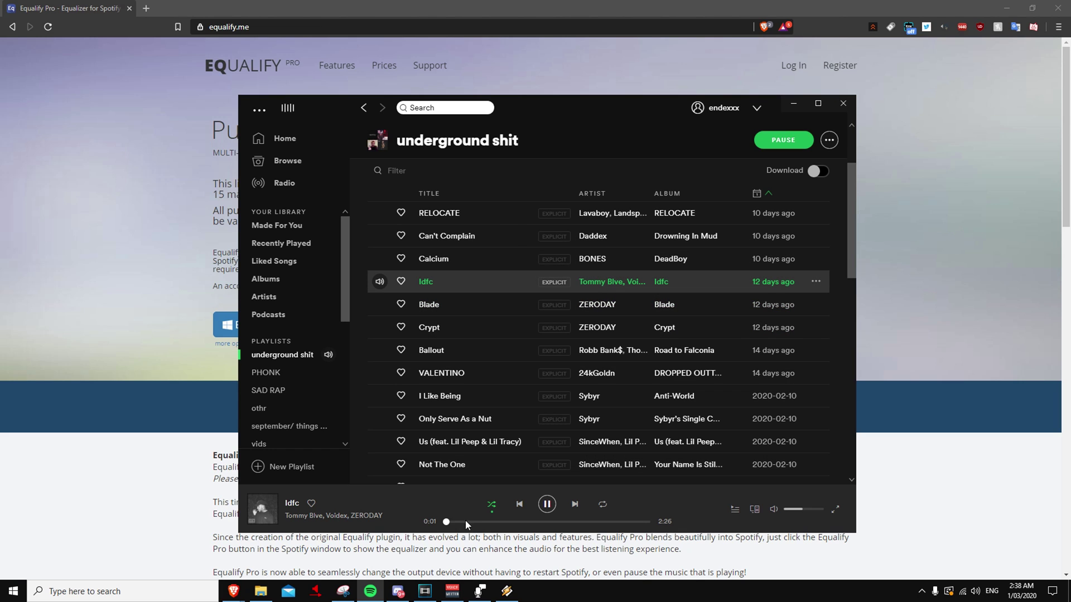
{"action": "left_click", "coordinate": [531, 522]}
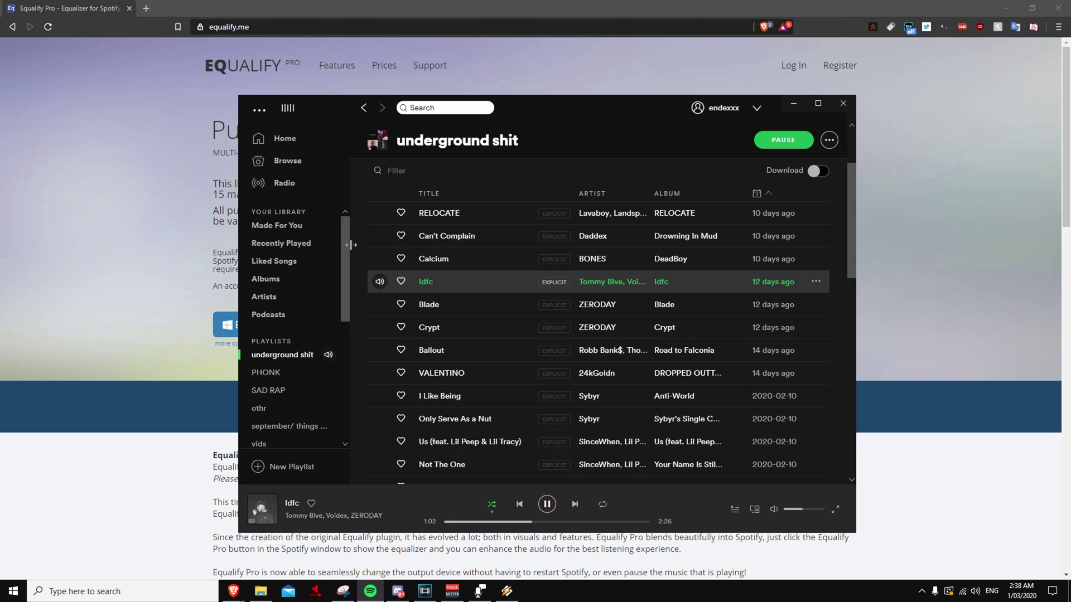
{"action": "left_click", "coordinate": [380, 282]}
{"action": "left_click_drag", "start_coordinate": [614, 111], "coordinate": [537, 100]}
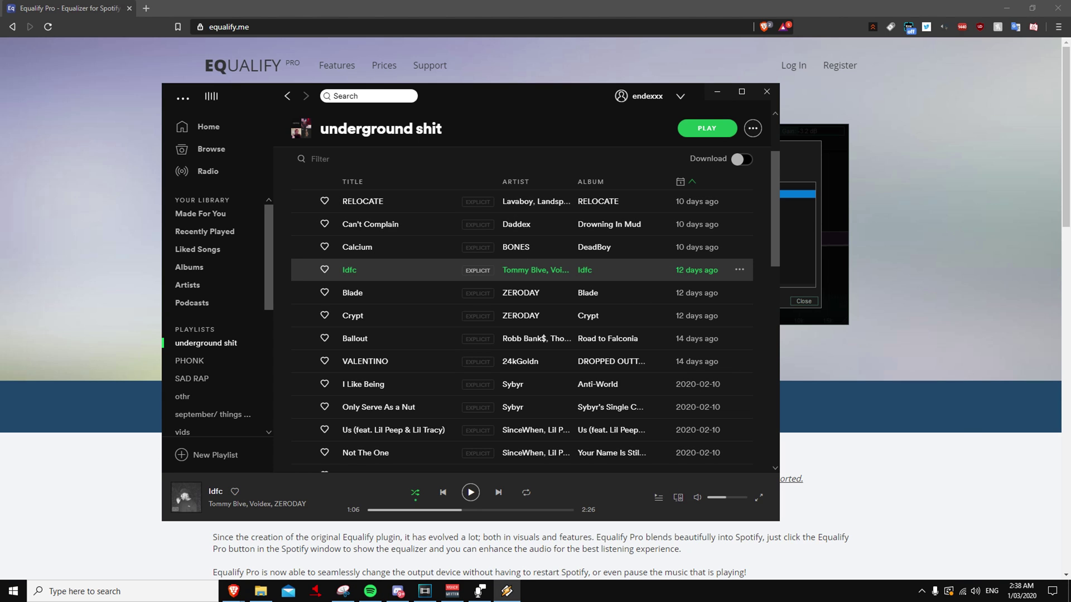
{"action": "key", "text": "alt+Tab"}
Set Winamp's Nullsoft DirectSound Output device to 03: Line 2 (Virtual Audio Cable)
{"action": "scroll", "coordinate": [310, 340], "scroll_direction": "down", "scroll_amount": 20}
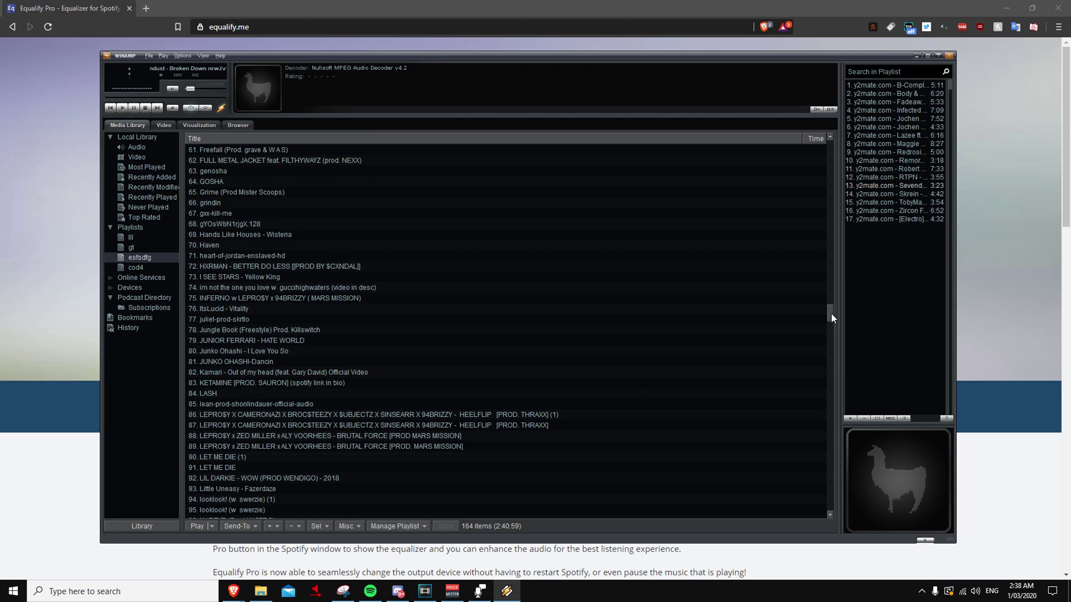
{"action": "left_click_drag", "start_coordinate": [831, 318], "coordinate": [789, 144]}
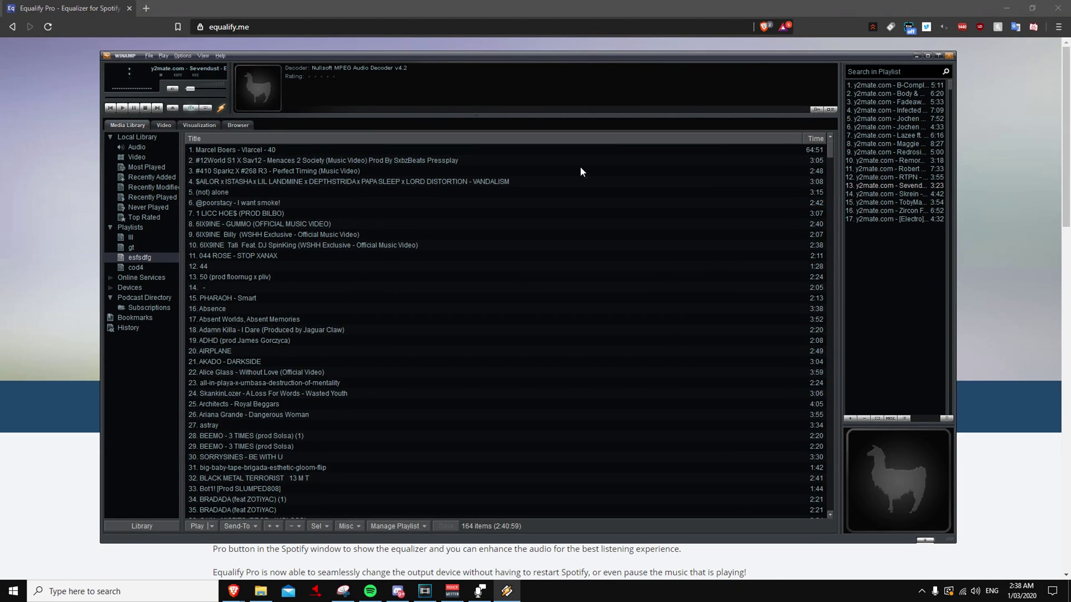
{"action": "left_click", "coordinate": [182, 54]}
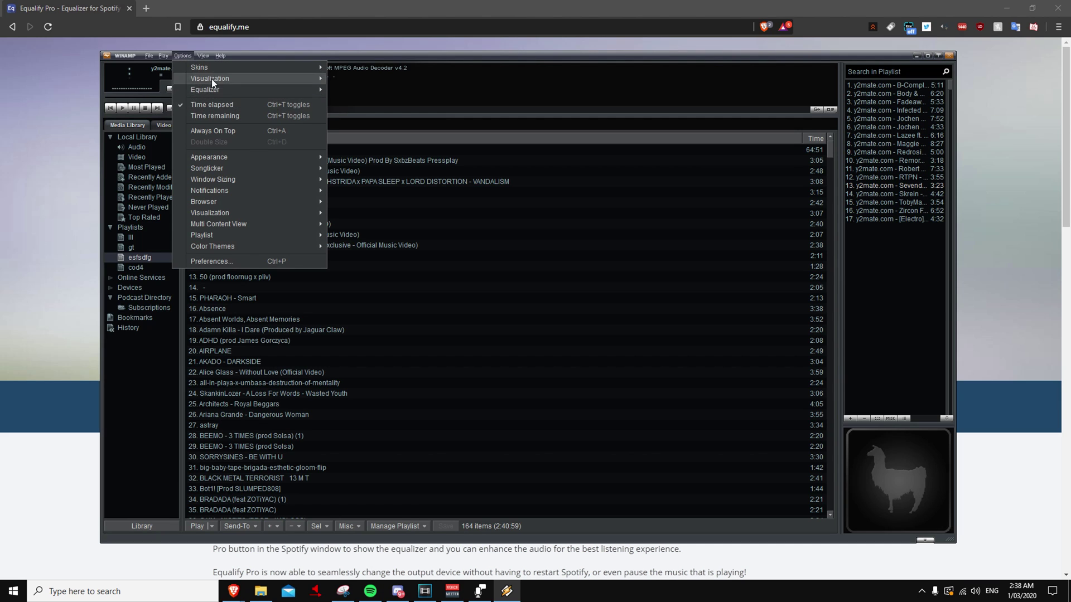
{"action": "left_click", "coordinate": [236, 260]}
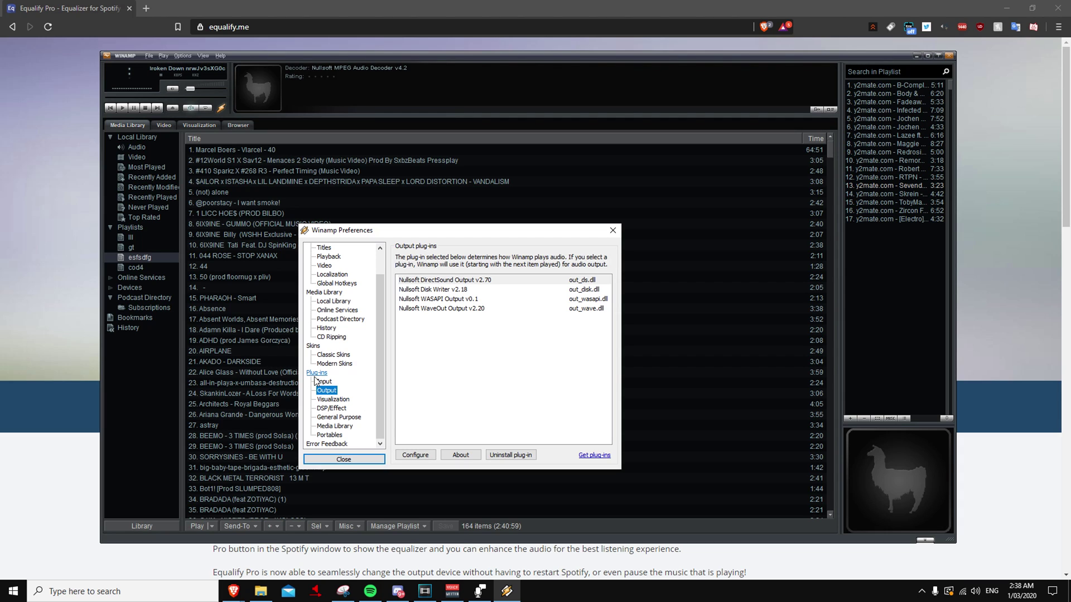
{"action": "left_click", "coordinate": [441, 281]}
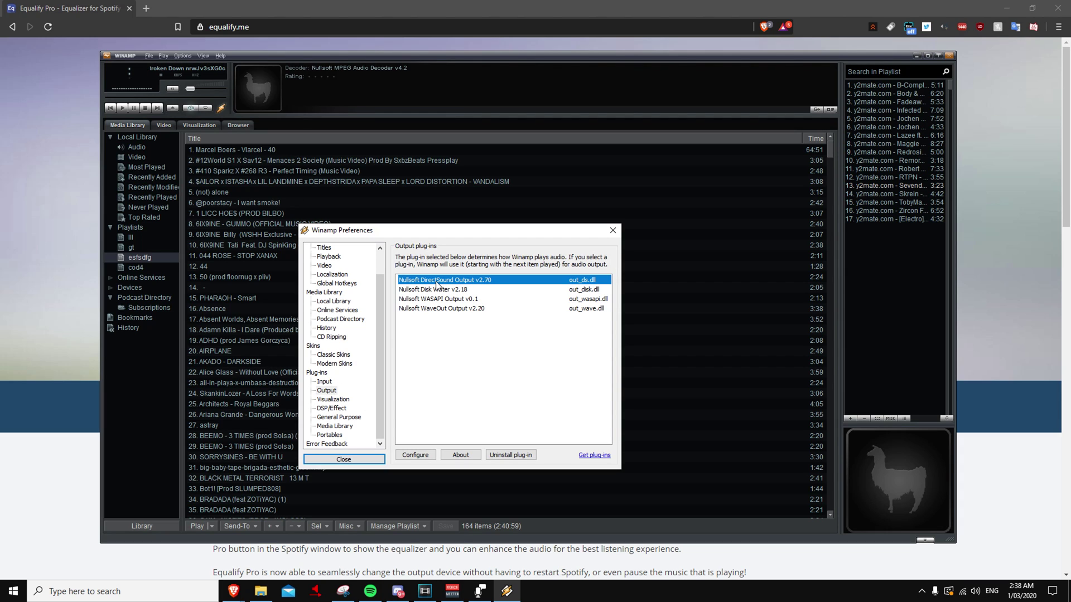
{"action": "double_click", "coordinate": [436, 283]}
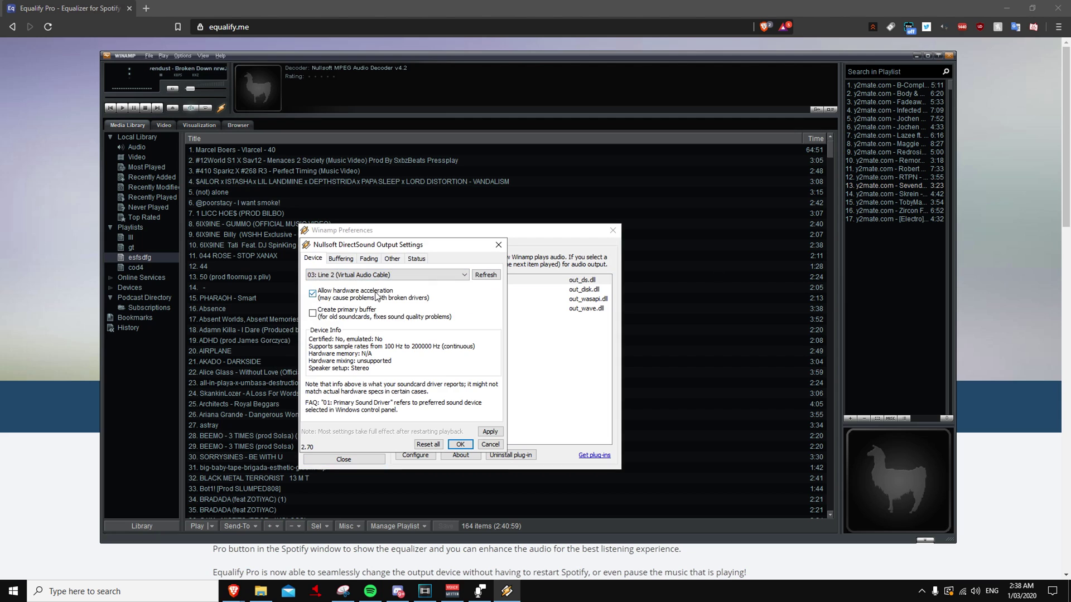
{"action": "left_click", "coordinate": [368, 275]}
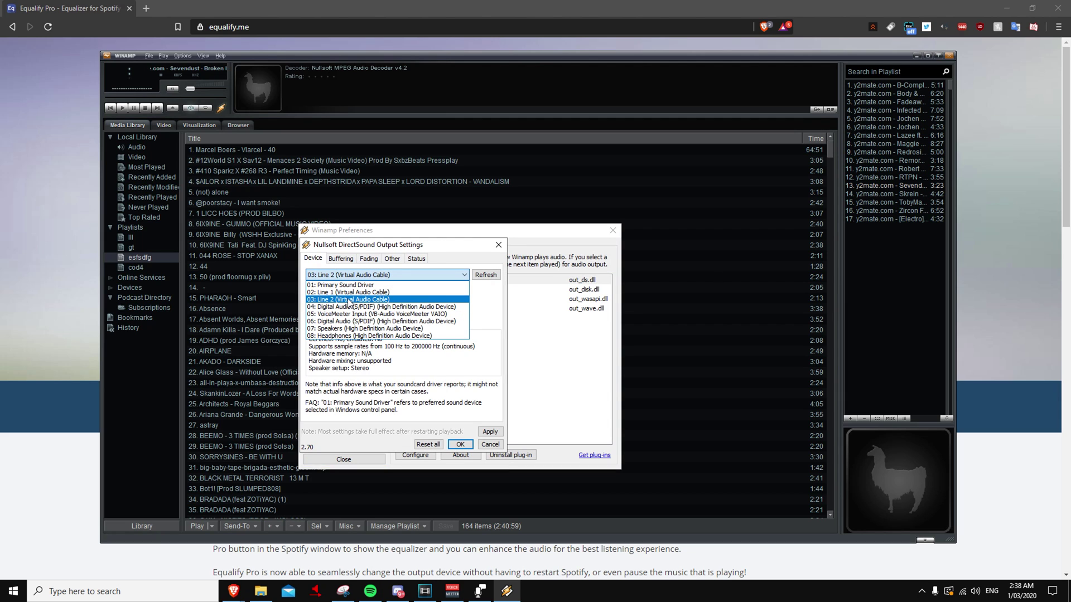
{"action": "left_click", "coordinate": [349, 299]}
{"action": "left_click", "coordinate": [460, 444]}
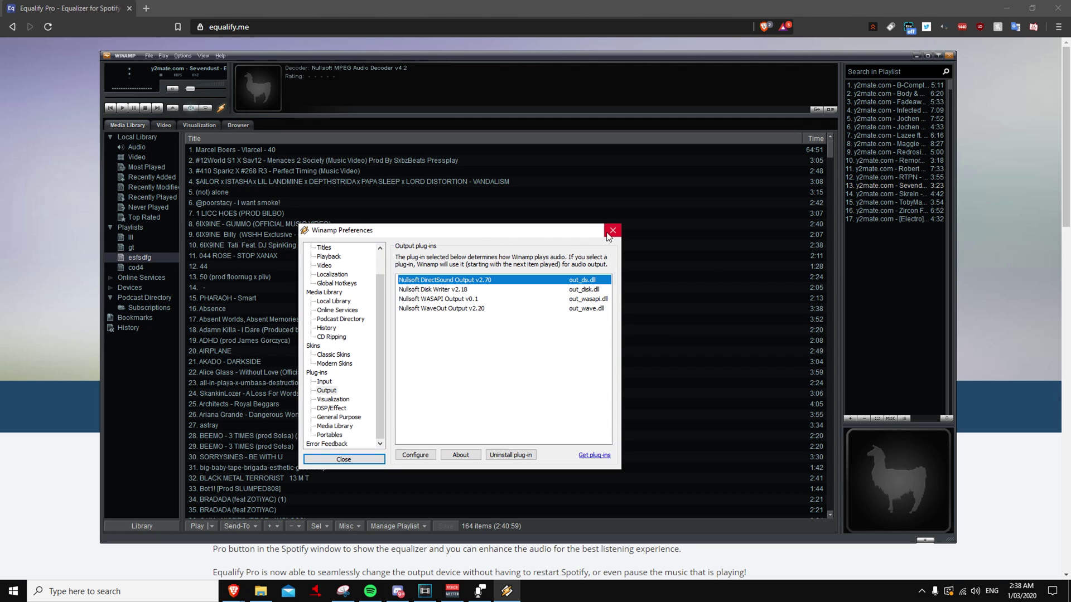
{"action": "left_click", "coordinate": [611, 230]}
Test playback from the library, pause it, and exit Winamp
{"action": "double_click", "coordinate": [282, 365]}
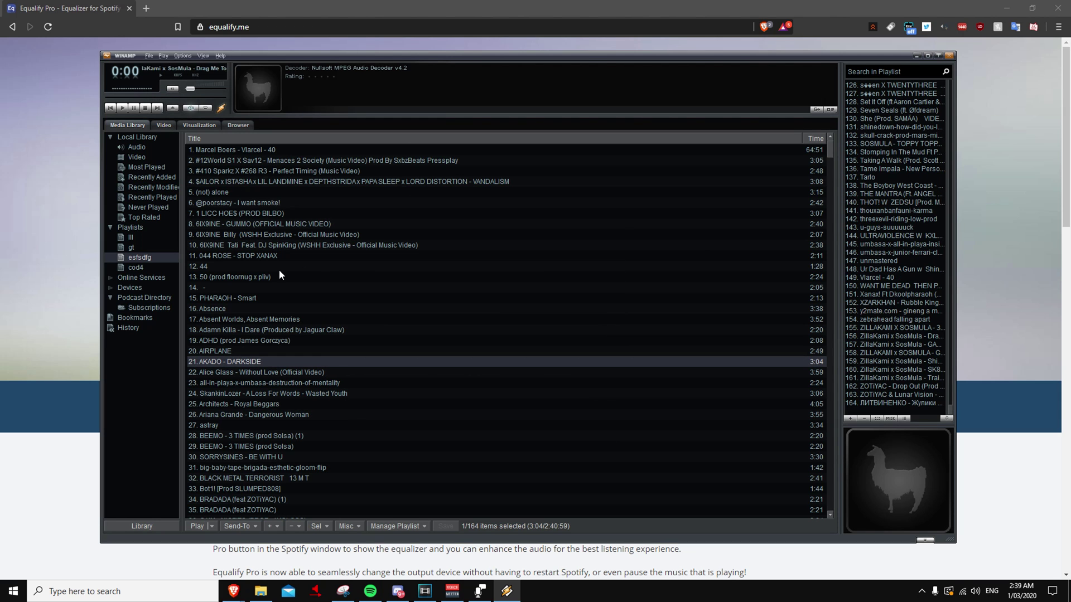
{"action": "left_click", "coordinate": [281, 341]}
{"action": "left_click", "coordinate": [134, 108]}
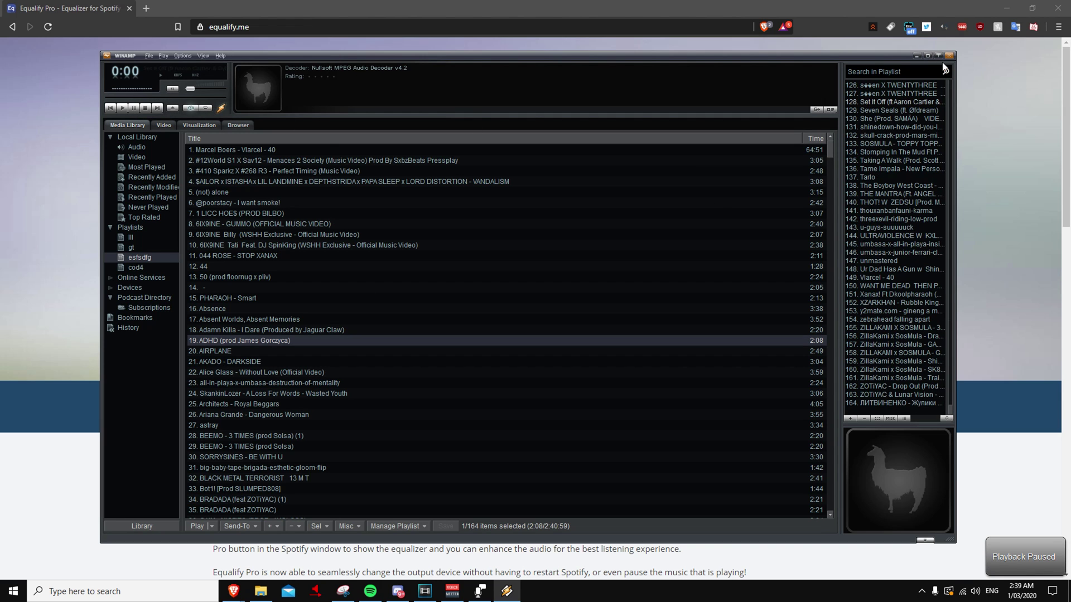
{"action": "key", "text": "alt+F4"}
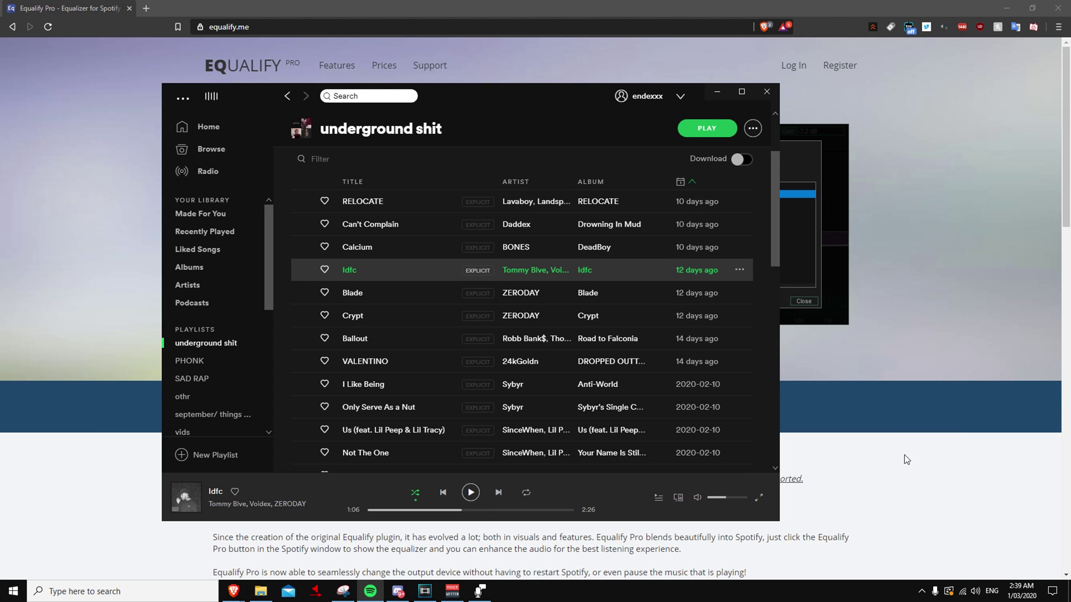
Minimize the browser and bring Vegas Pro with ironsight.veg to the front
{"action": "left_click", "coordinate": [921, 591]}
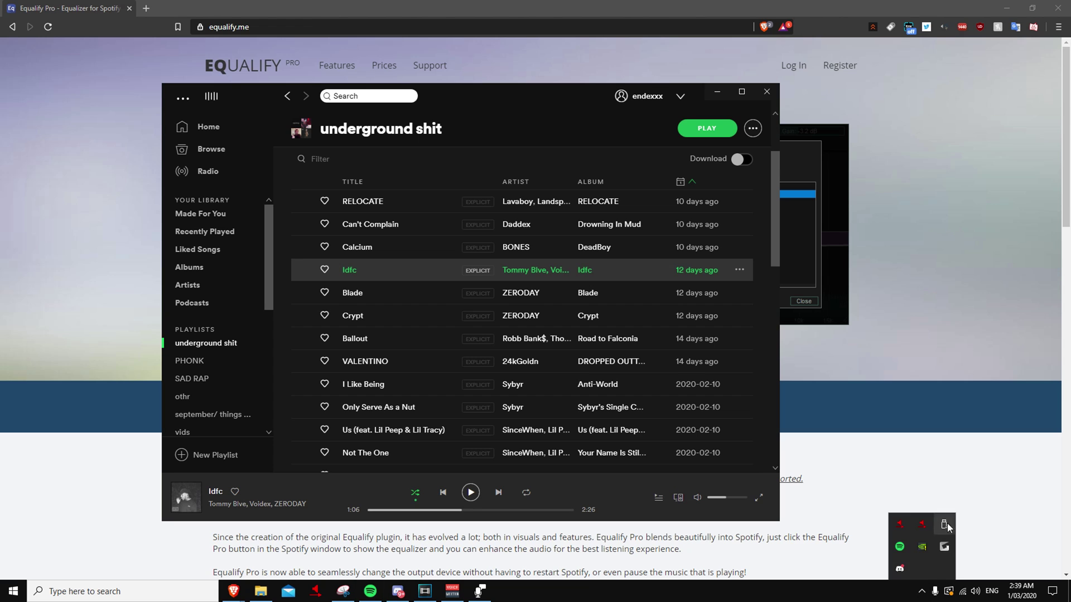
{"action": "left_click", "coordinate": [1006, 8]}
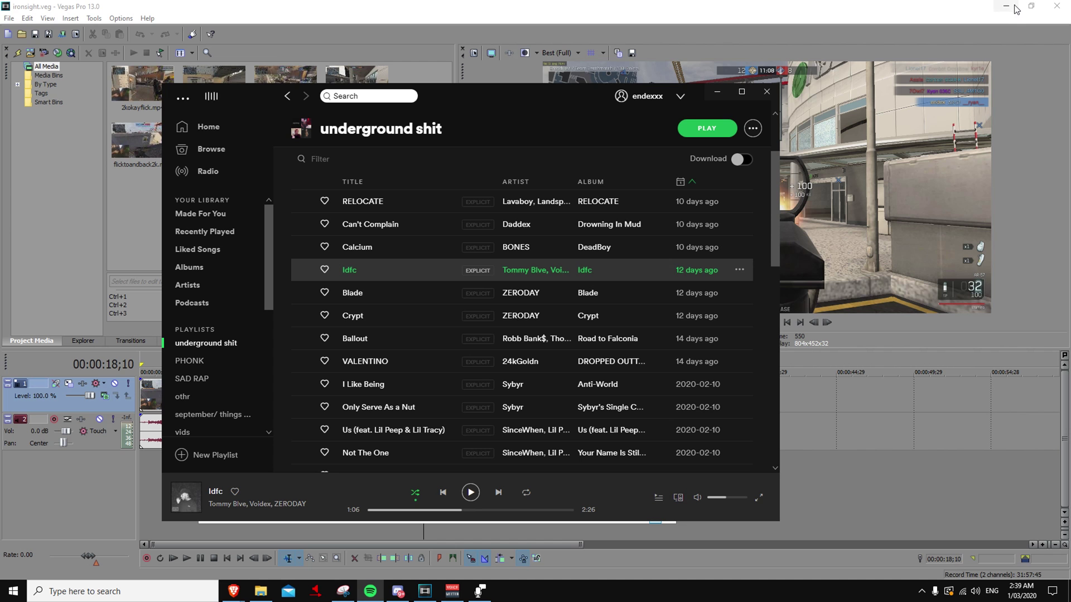
{"action": "left_click", "coordinate": [962, 380]}
Preview the second clip, then the last clip at 18;12 and 19;05
{"action": "left_click", "coordinate": [283, 436]}
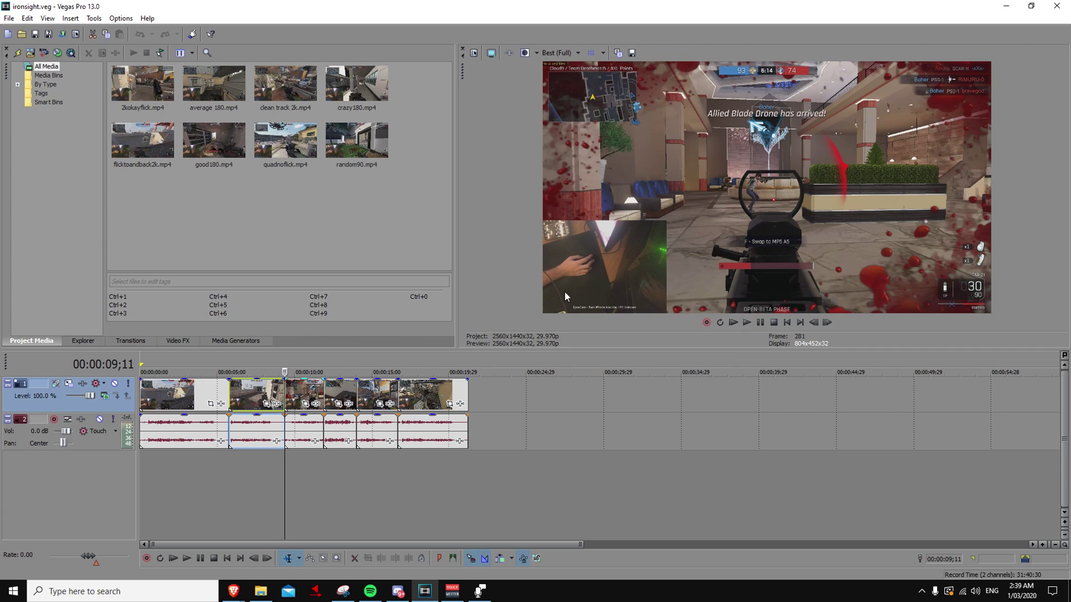
{"action": "left_click", "coordinate": [414, 398]}
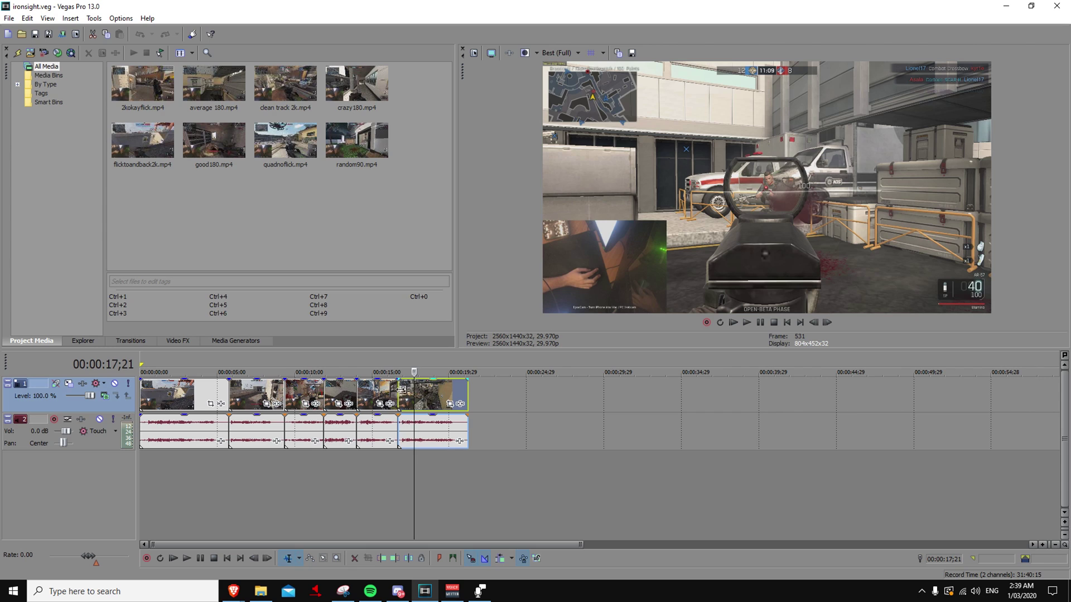
{"action": "left_click", "coordinate": [424, 398]}
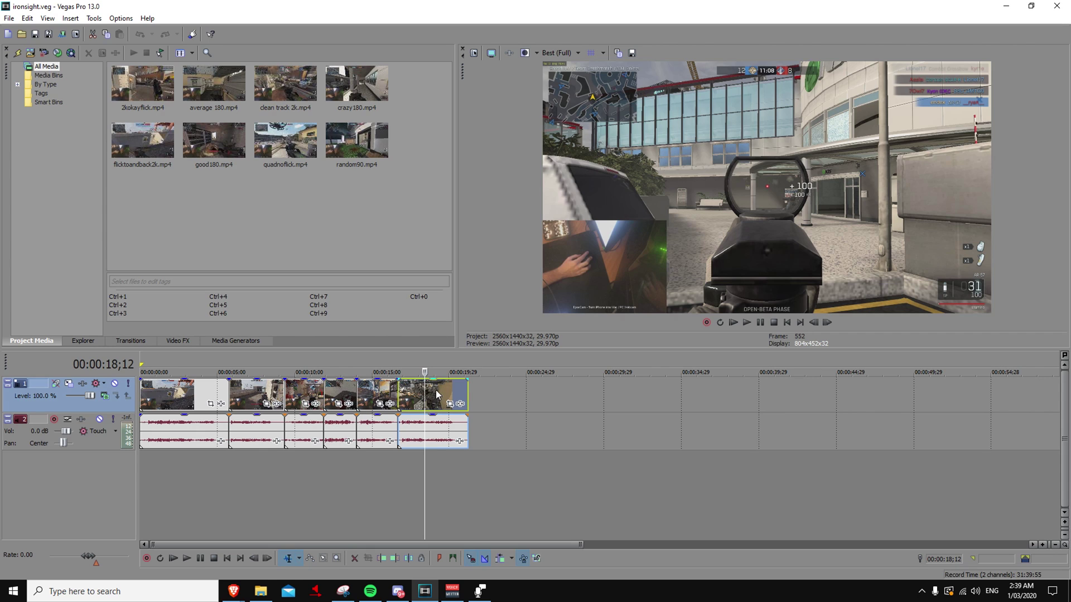
{"action": "left_click", "coordinate": [436, 397]}
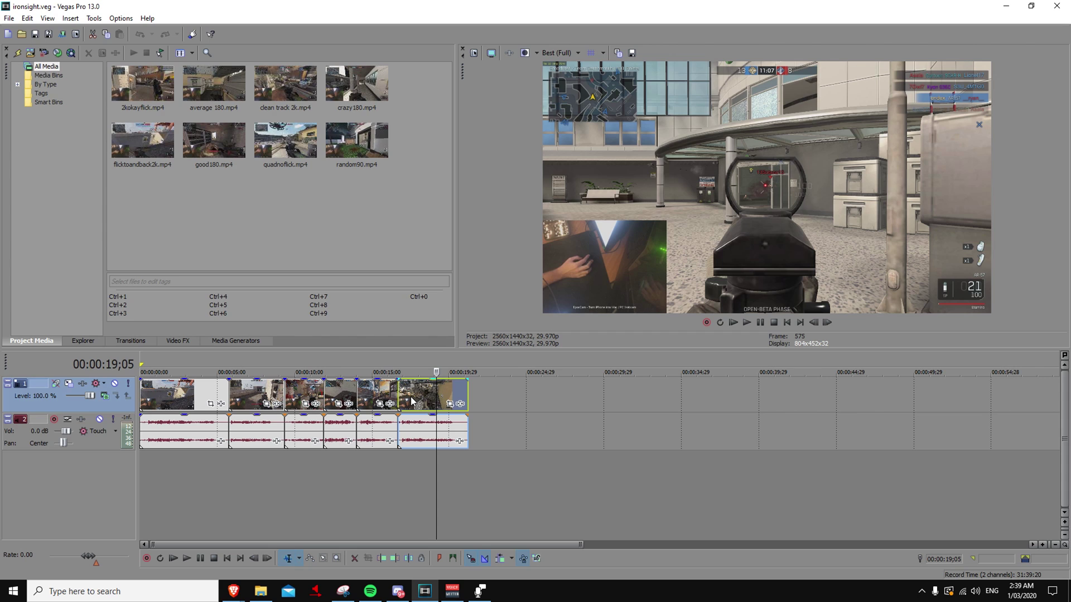
Scrub the last clip's frames between 17;12 and 18;12 on the timeline
{"action": "left_click", "coordinate": [411, 398]}
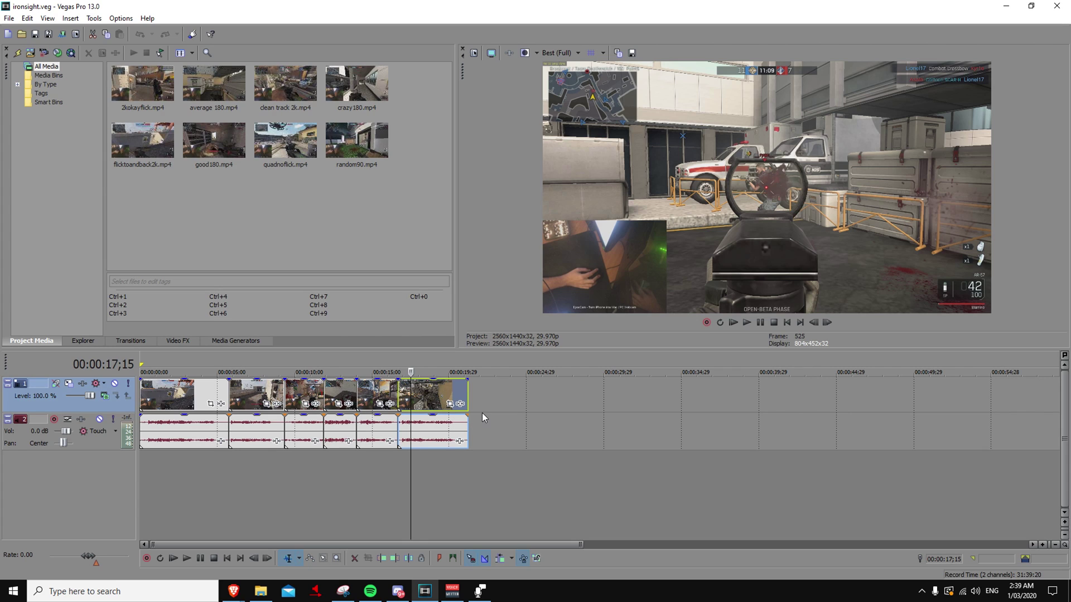
{"action": "left_click", "coordinate": [422, 406]}
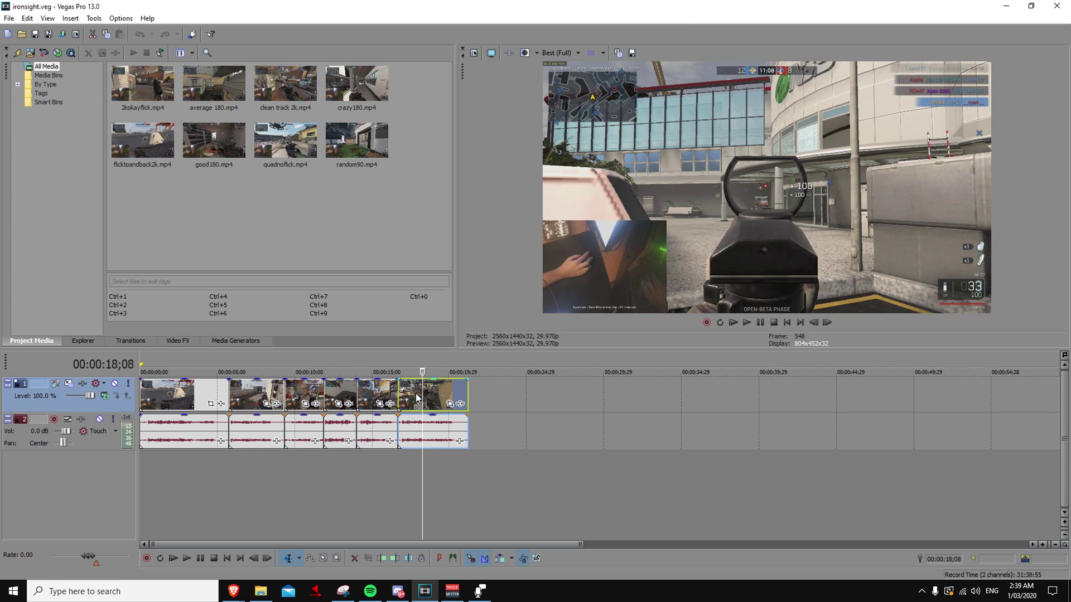
{"action": "left_click", "coordinate": [398, 390]}
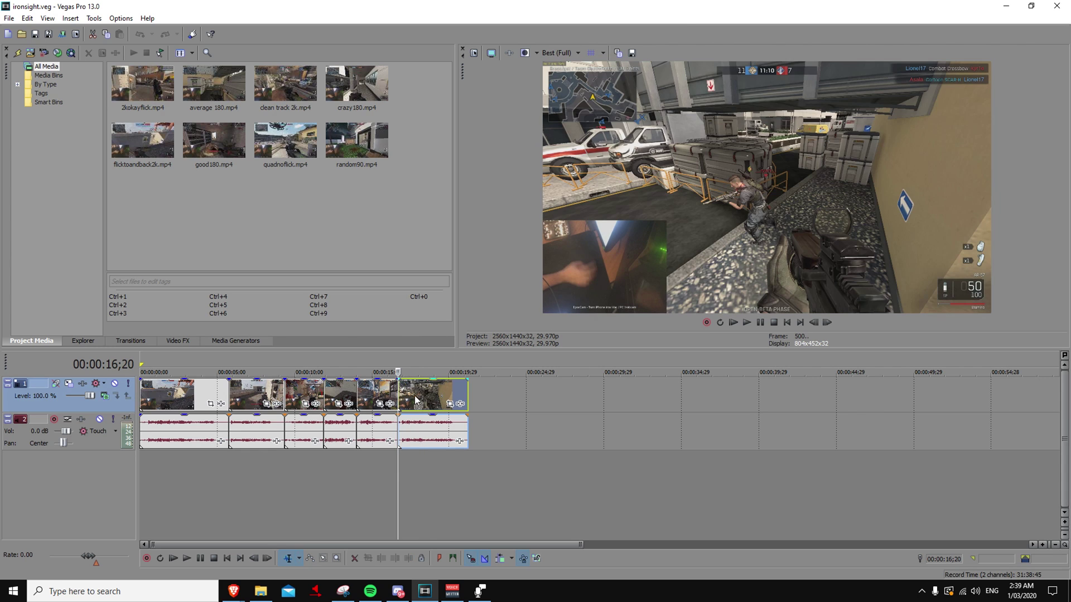
{"action": "left_click", "coordinate": [409, 399]}
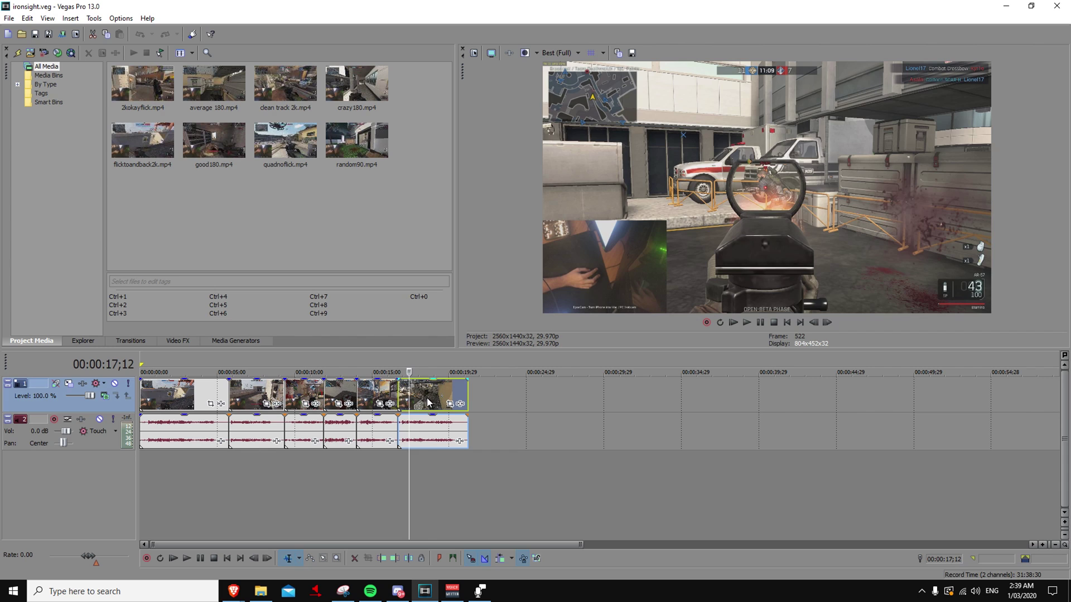
{"action": "left_click", "coordinate": [427, 403]}
{"action": "left_click", "coordinate": [412, 403]}
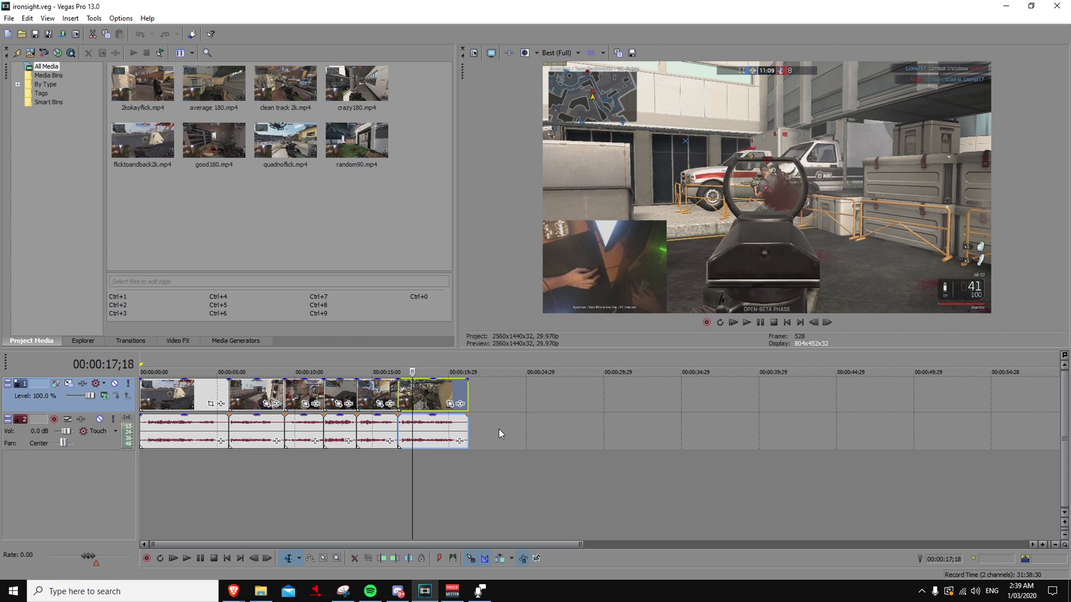
{"action": "left_click", "coordinate": [425, 405]}
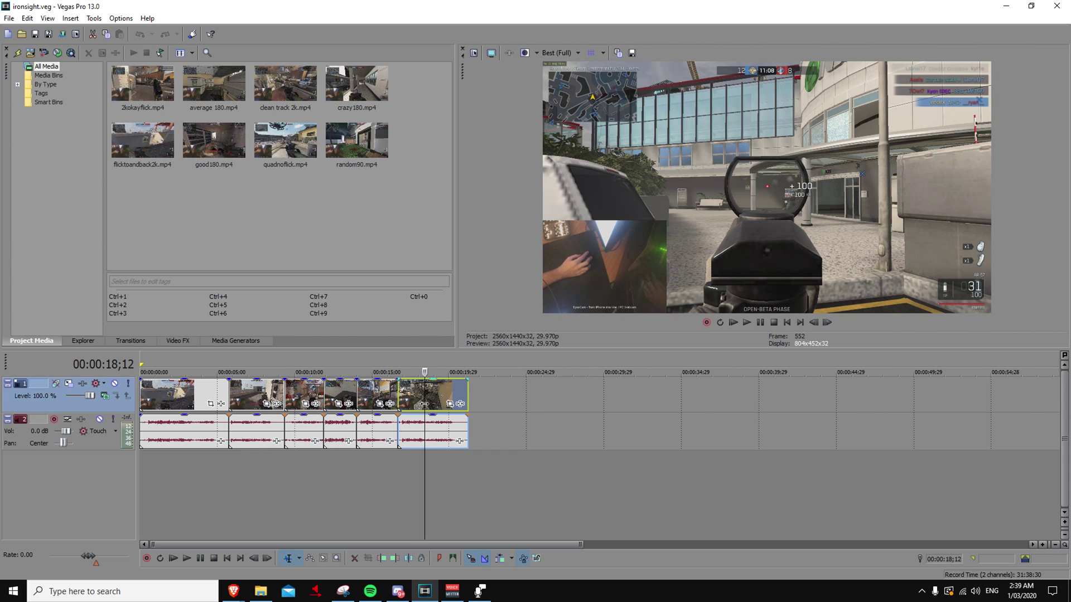